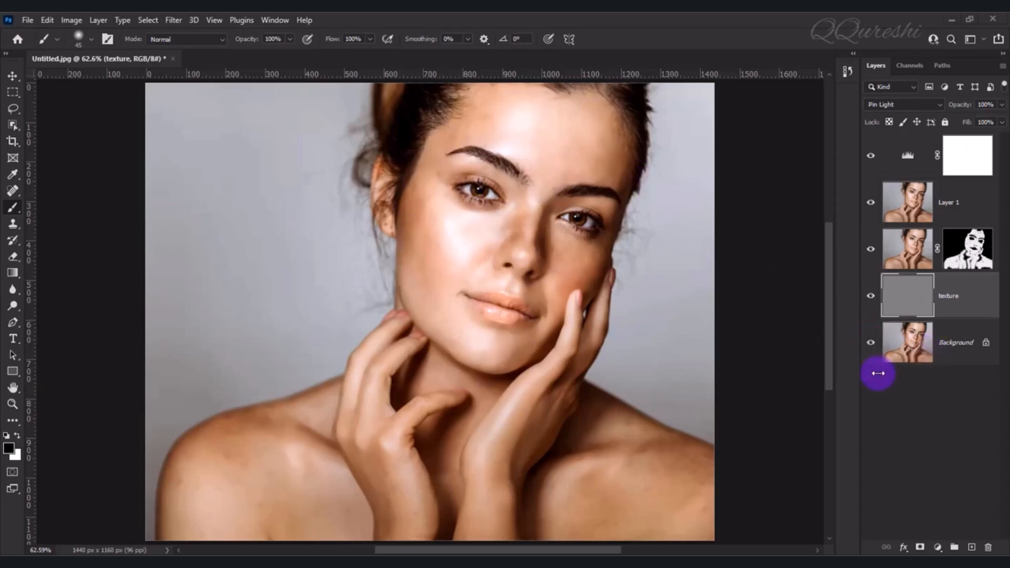
Compare the portrait before and after the retouch, examining the freckled skin up close with the upper layers hidden and shown
left_click(871, 342, "alt")
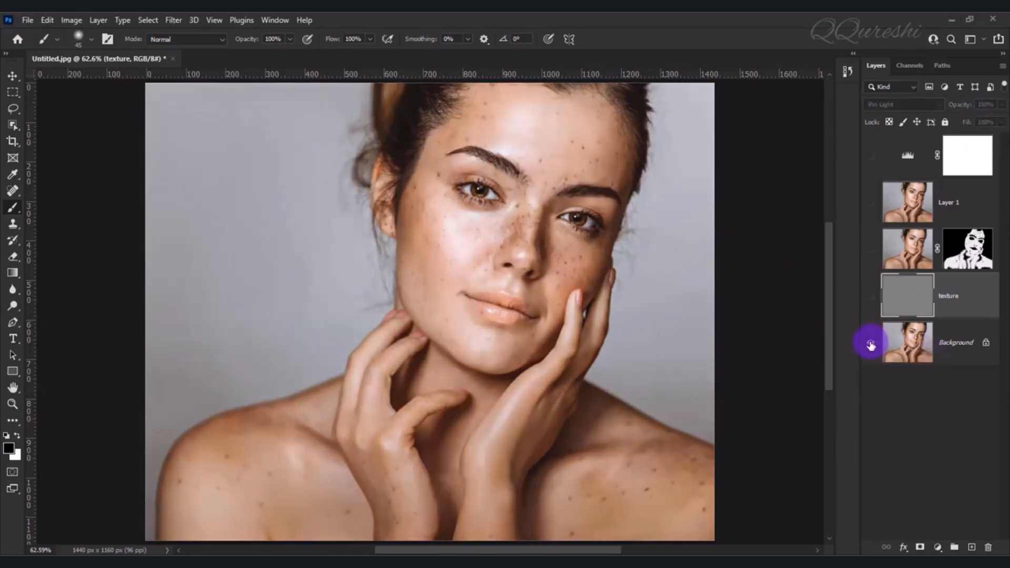
scroll(589, 354, "up", 4)
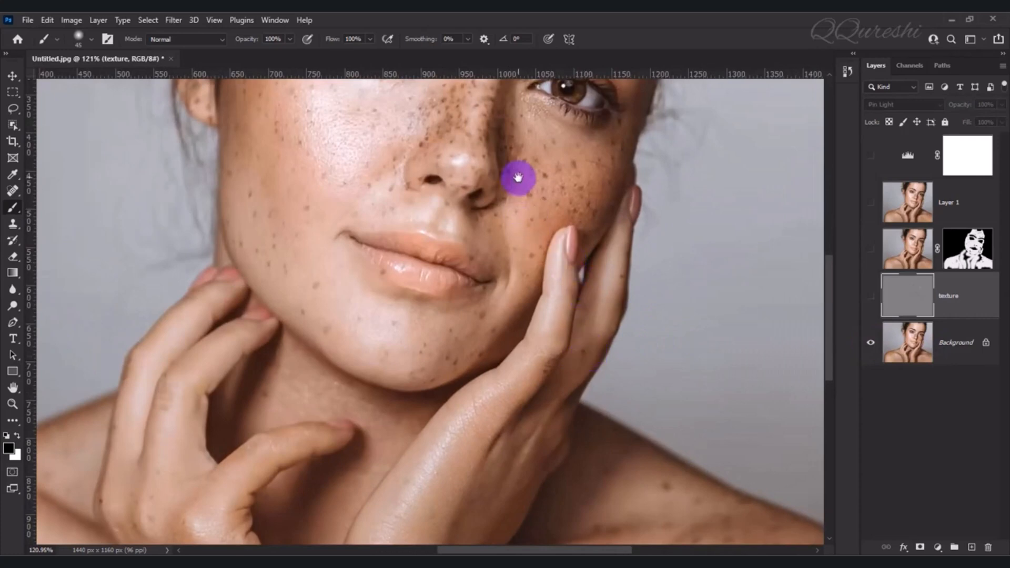
left_click_drag(516, 176, 600, 338)
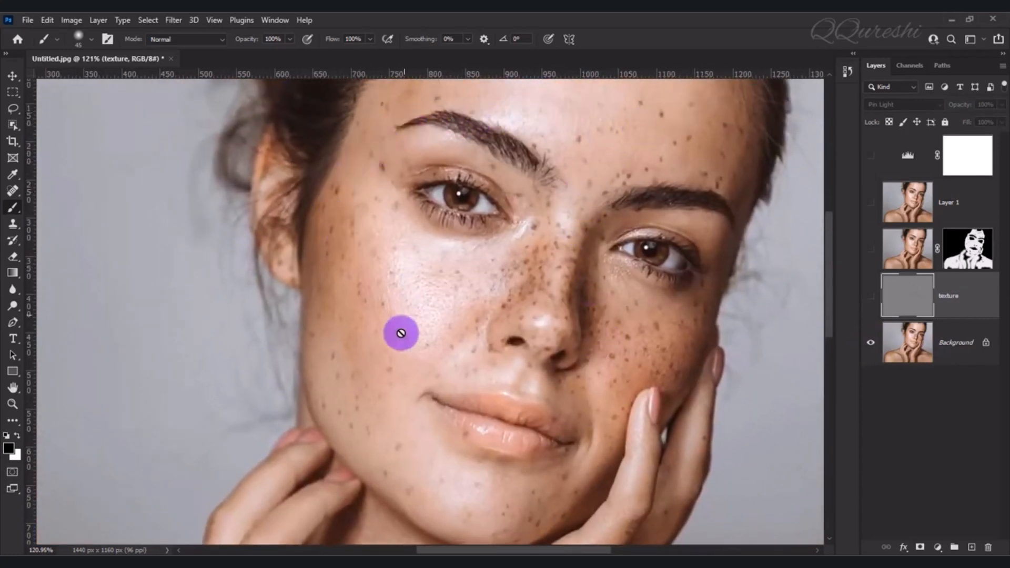
left_click(871, 344, "alt")
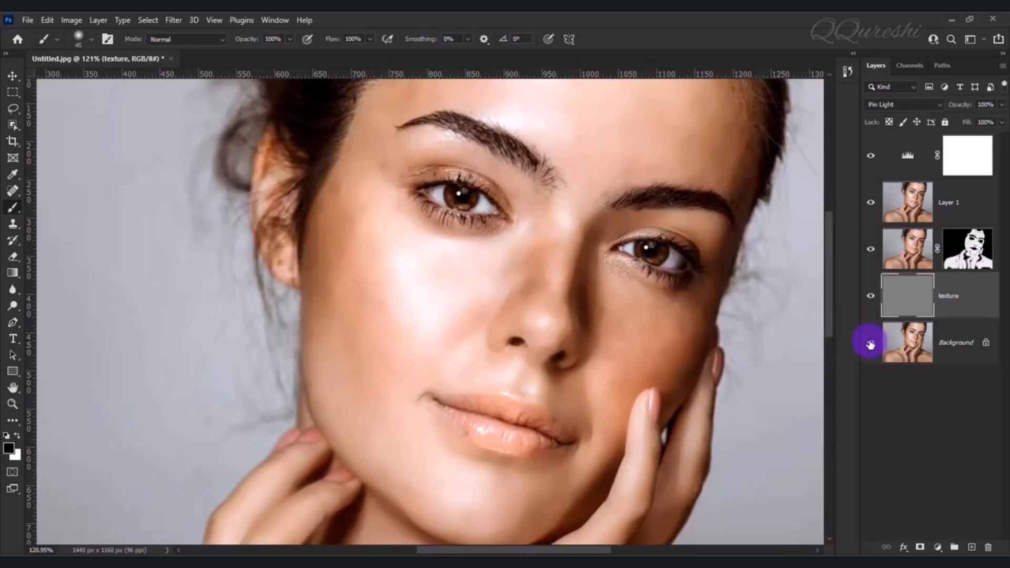
key("ctrl+0")
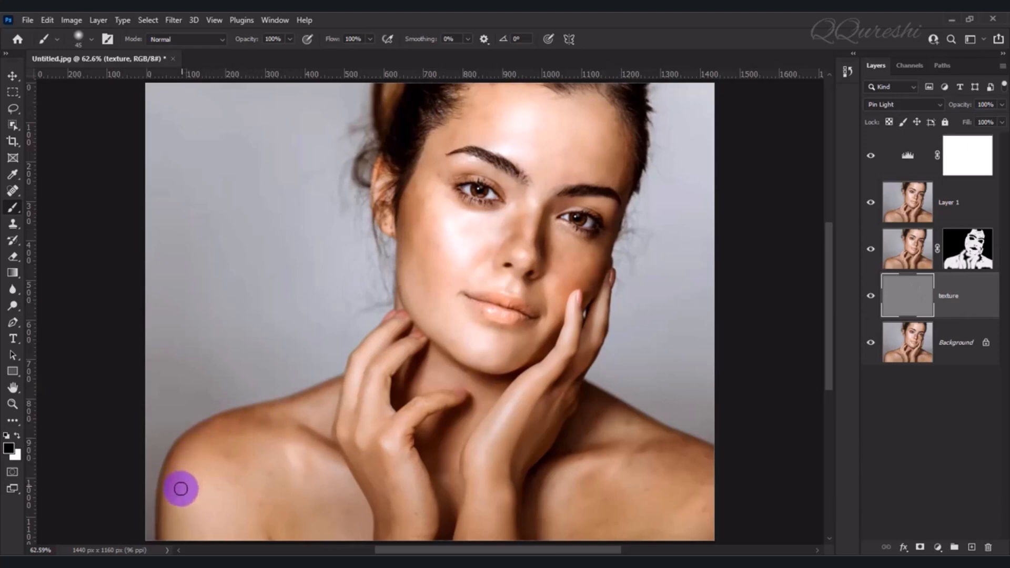
Target the smoothed layer's mask and swap the painting colour to white
left_click(958, 244)
key("x")
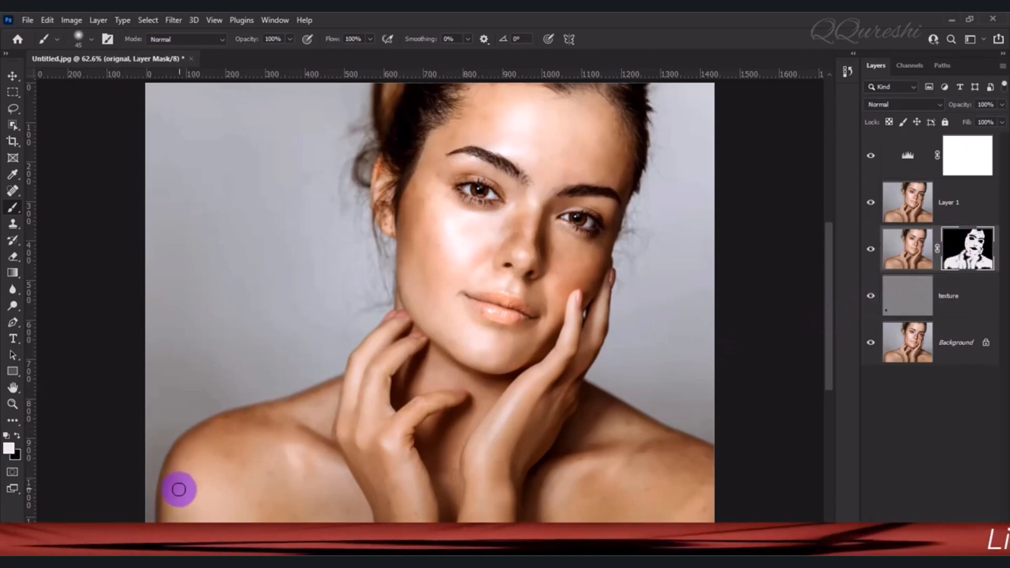
left_click(979, 286)
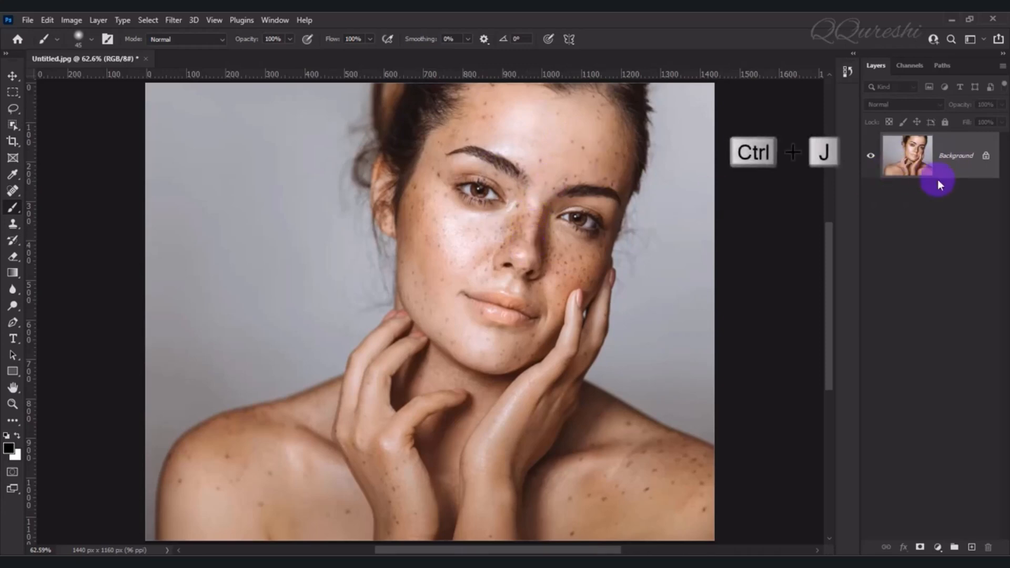
Duplicate the Background layer twice and rename the lower copy "texture"
key("ctrl+j")
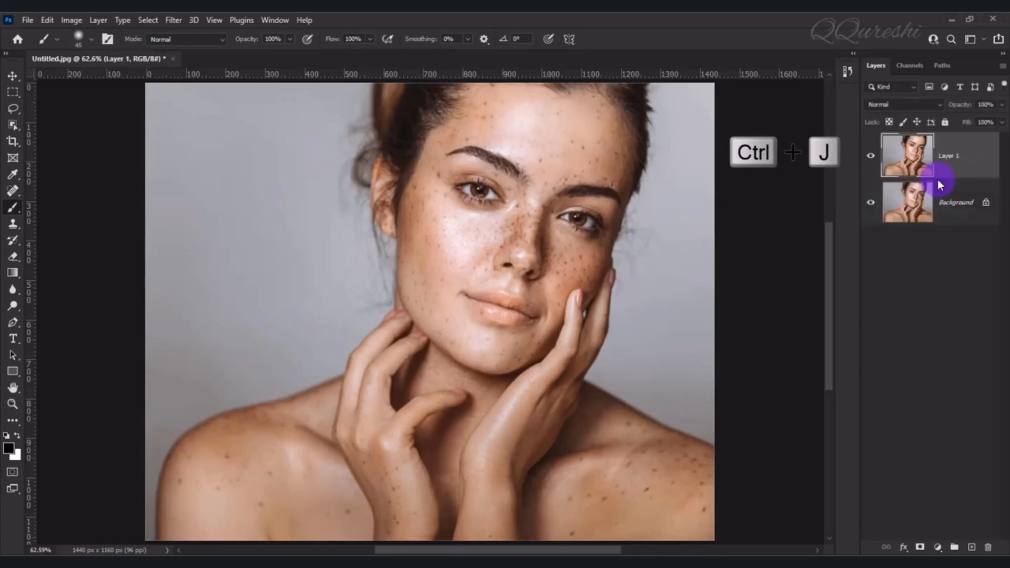
key("ctrl+j")
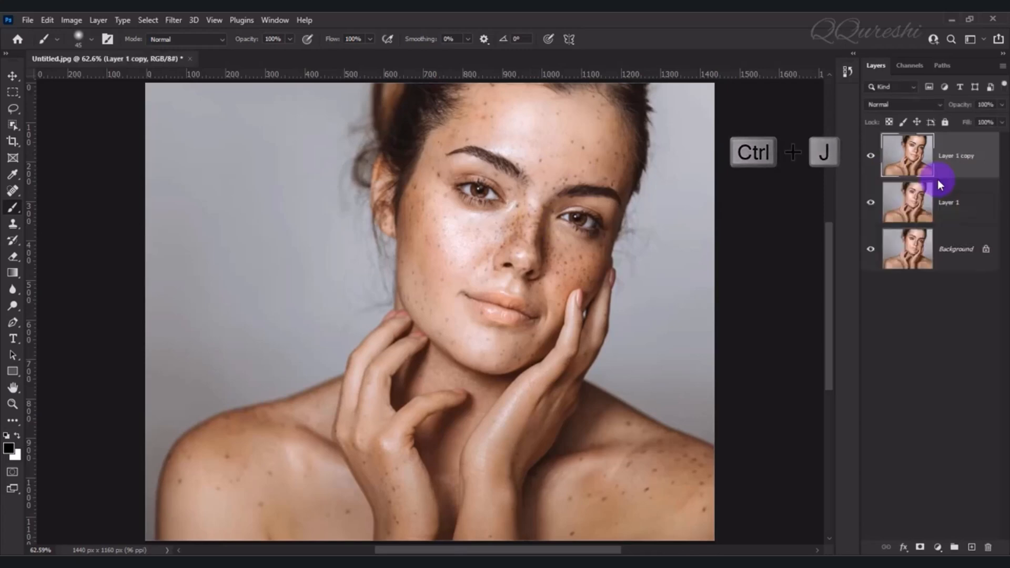
left_click(958, 204)
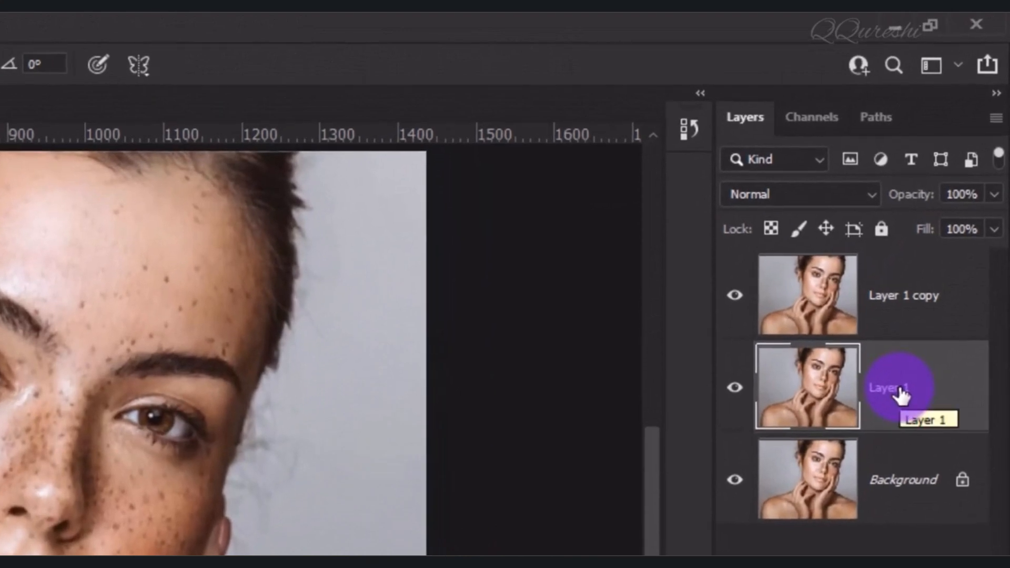
double_click(901, 392)
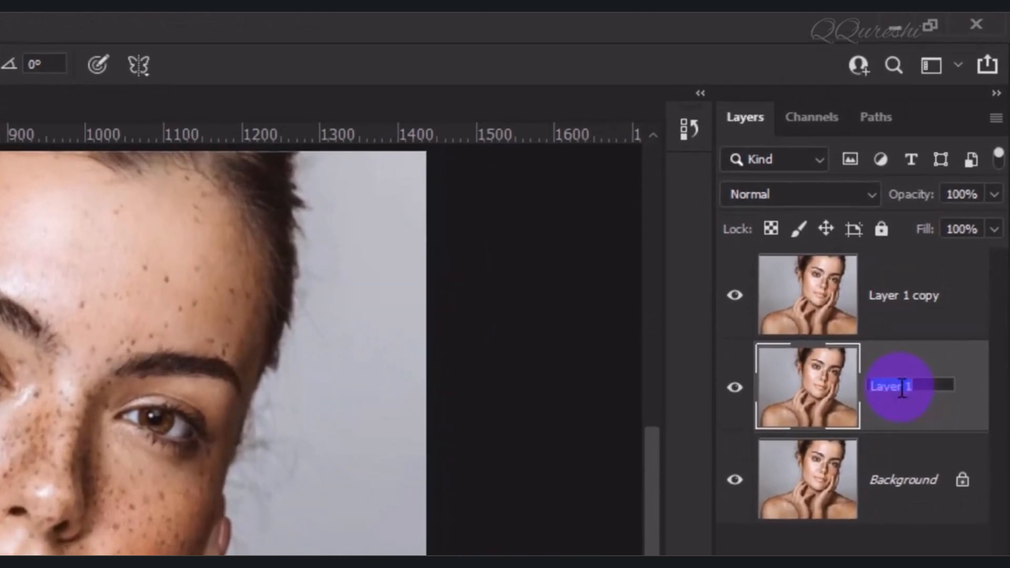
type("texture")
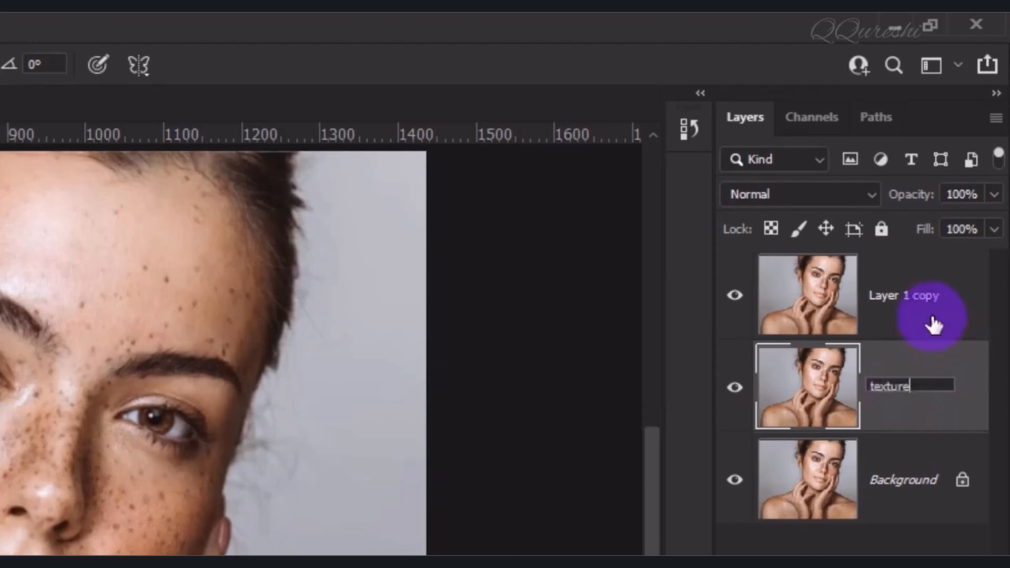
Rename the upper duplicate layer "orignal"
left_click(925, 291)
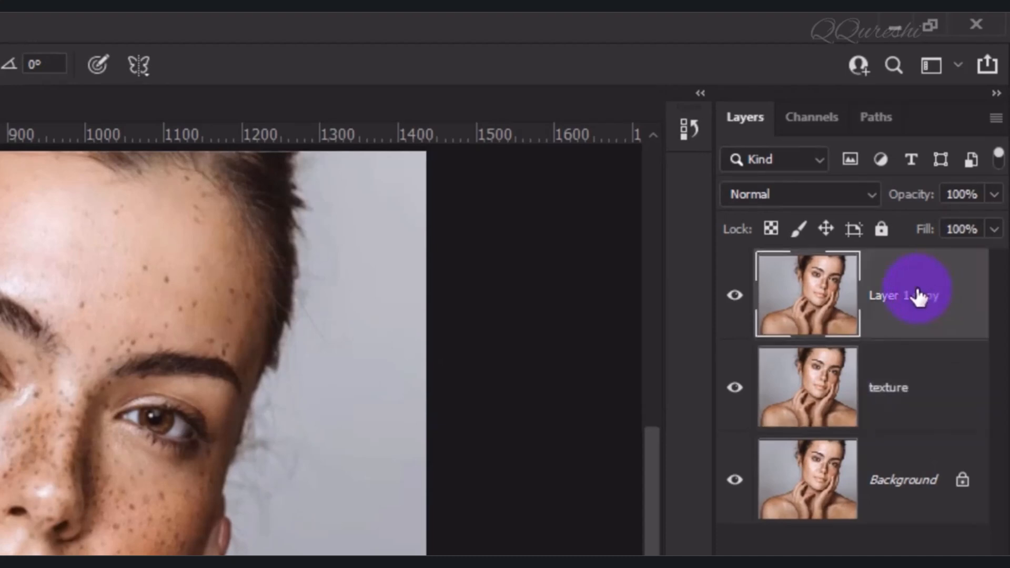
double_click(918, 296)
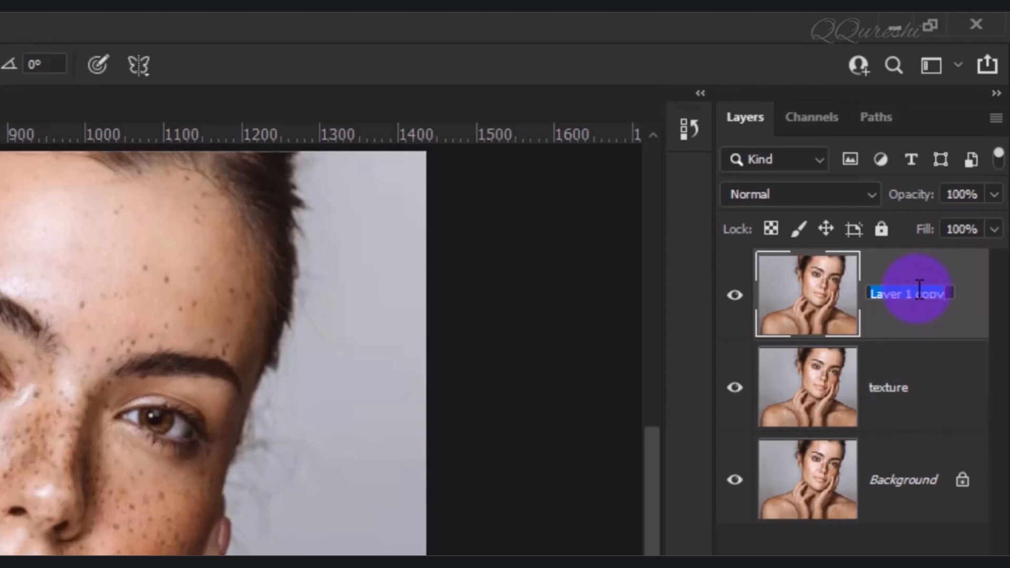
type("original")
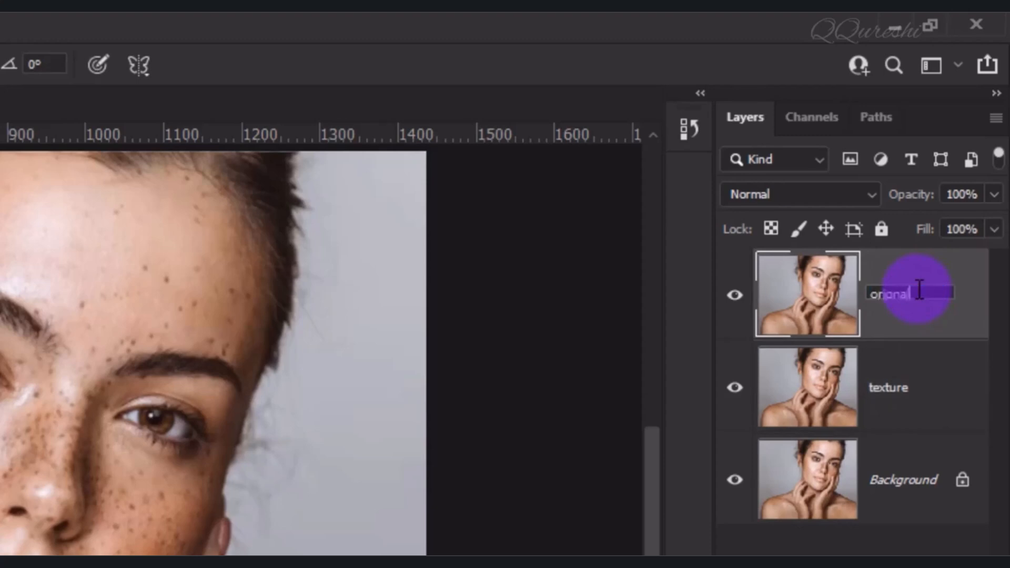
key("Return")
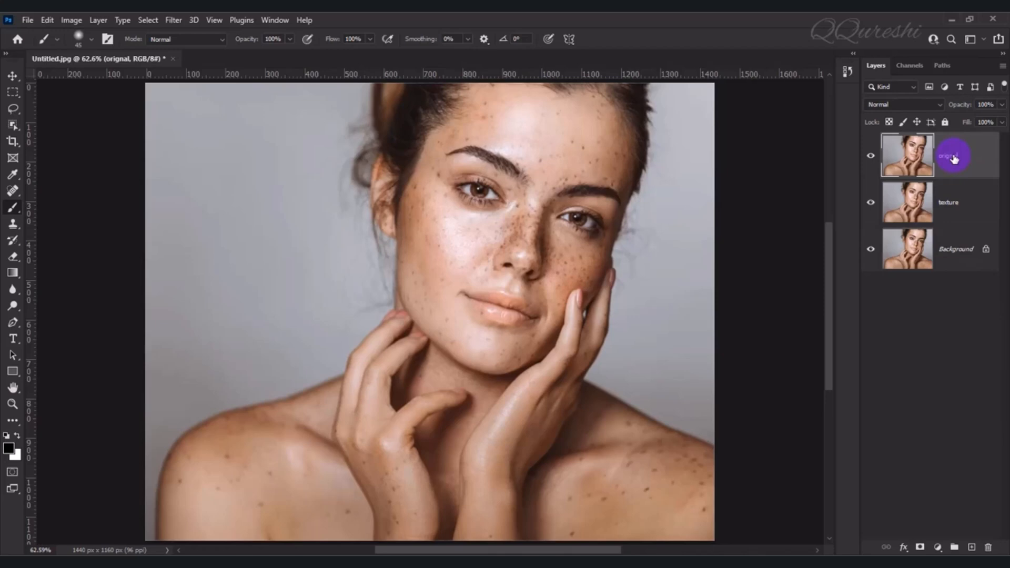
Smooth the freckled skin on the orignal layer with the Dust & Scratches filter at a 9-pixel radius
left_click(176, 20)
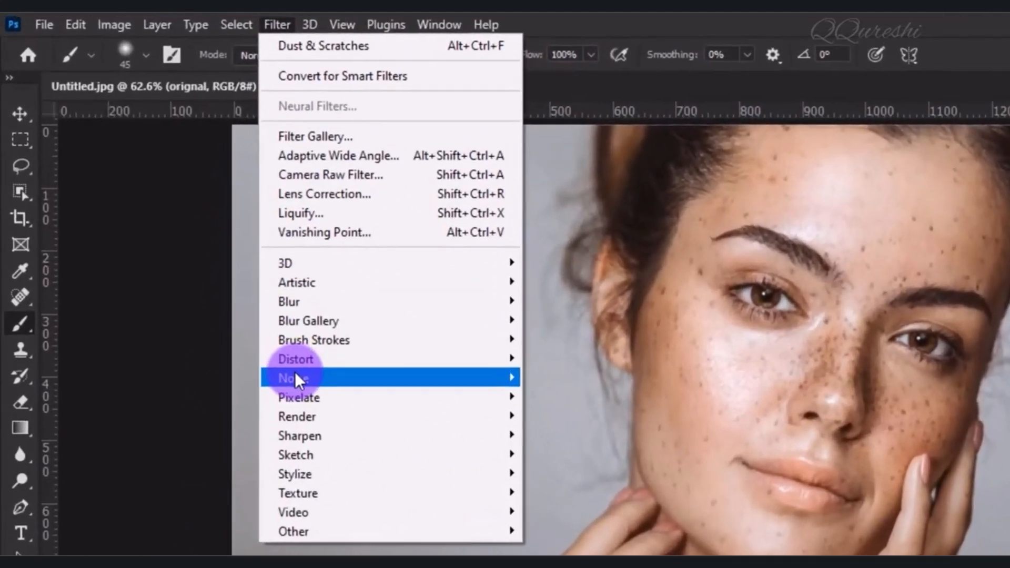
mouse_move(295, 373)
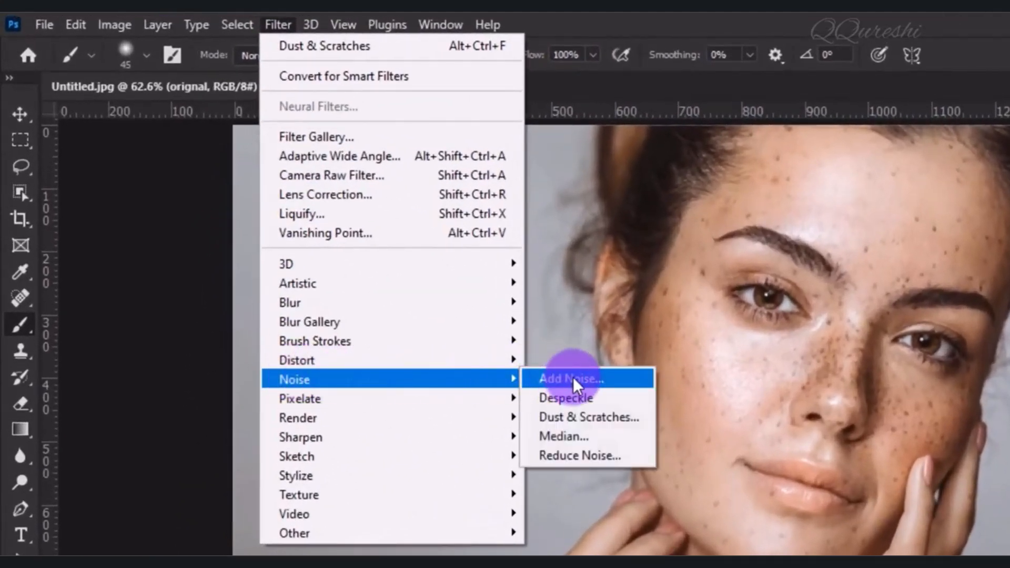
left_click(630, 417)
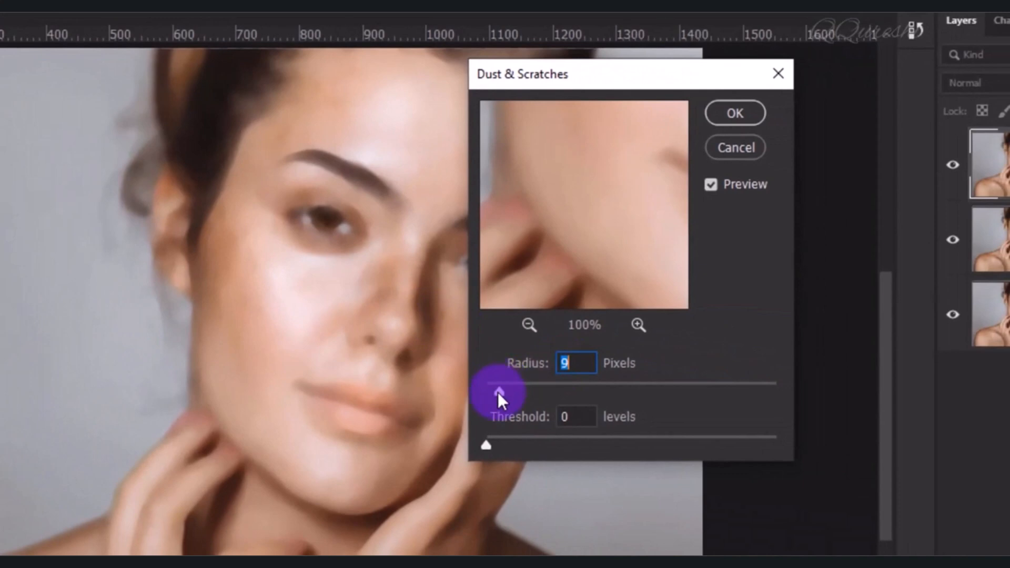
left_click_drag(498, 392, 472, 392)
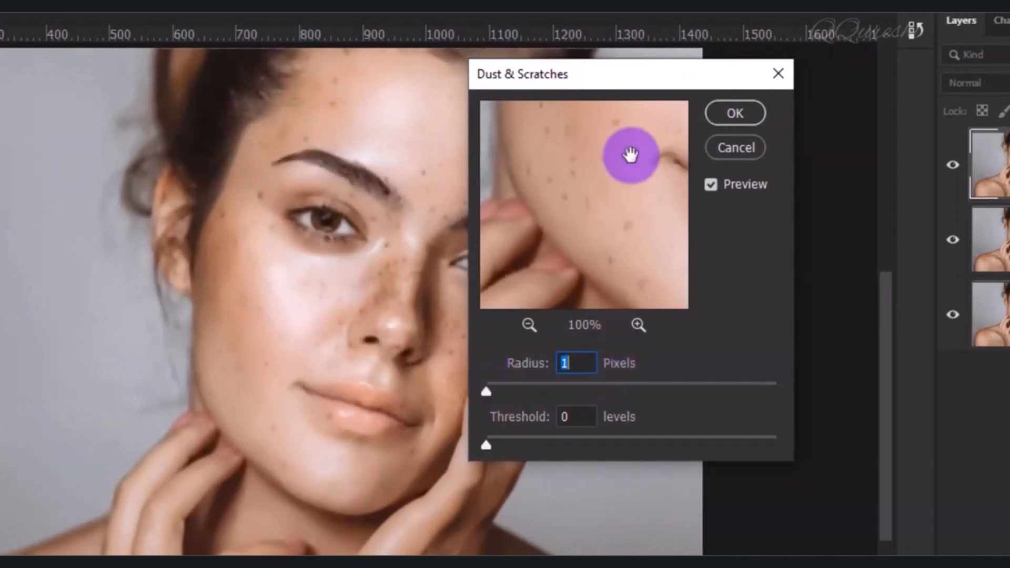
left_click_drag(631, 153, 531, 266)
left_click_drag(615, 174, 585, 194)
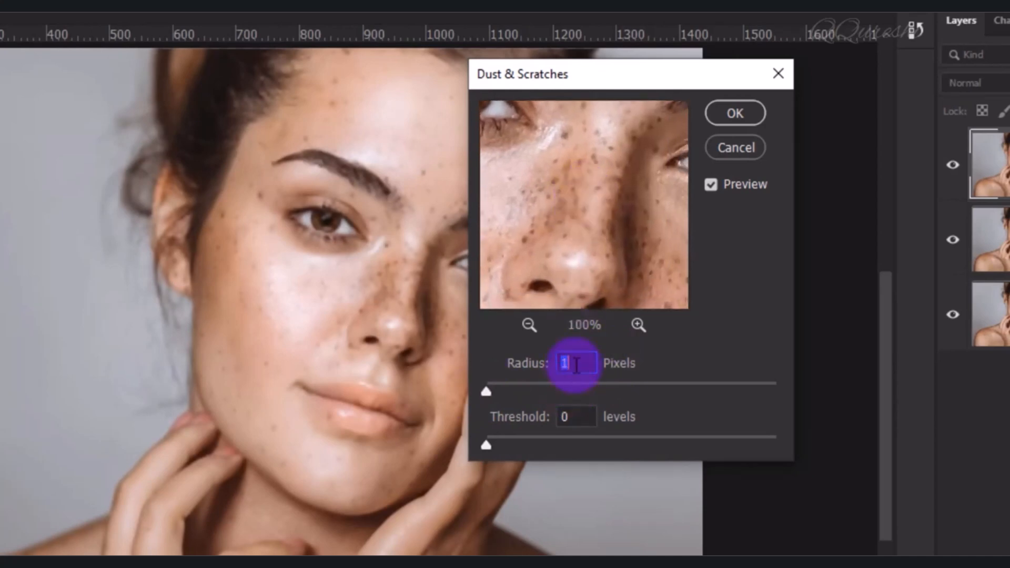
type("4")
type("8")
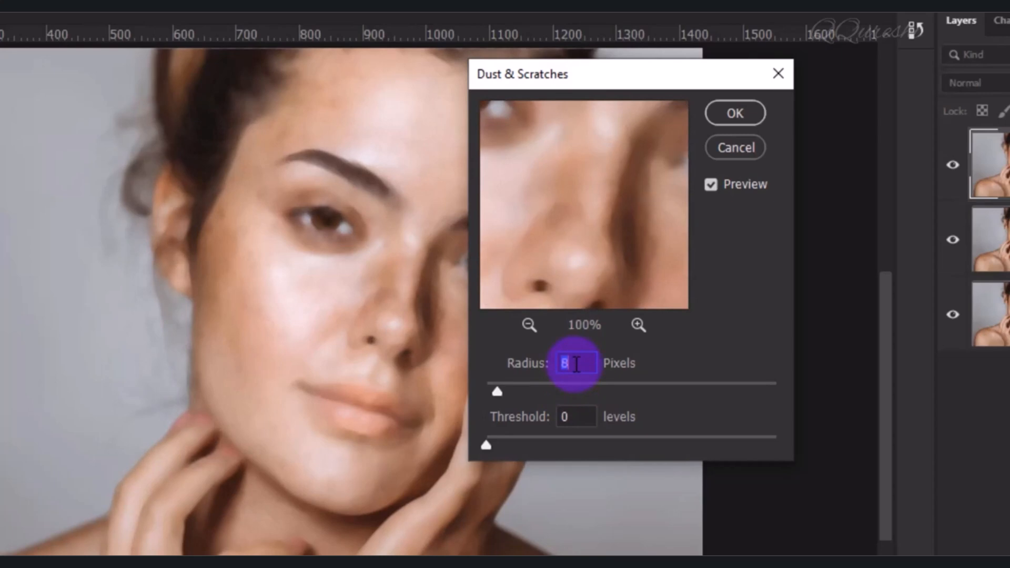
key("Up")
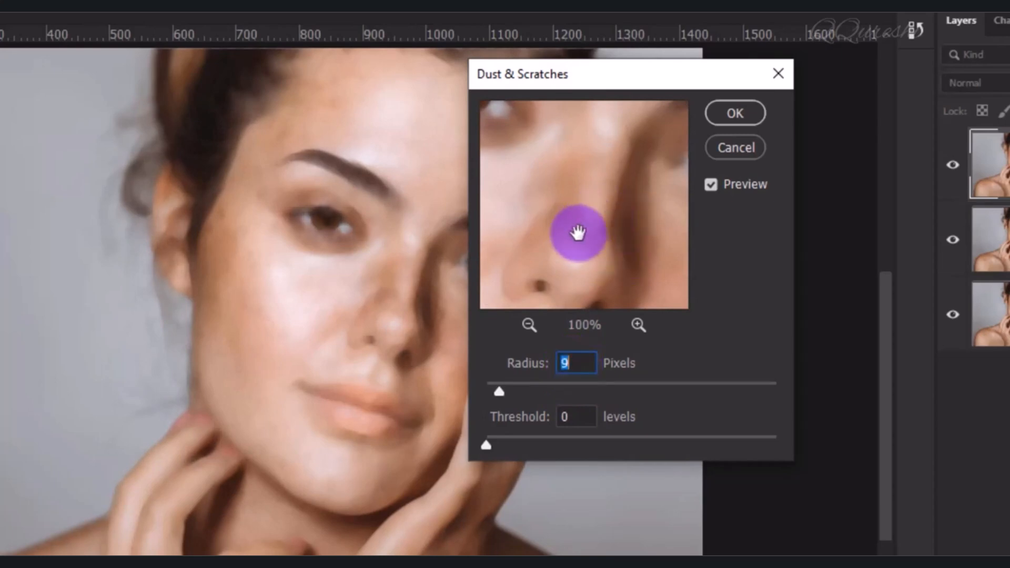
left_click_drag(578, 233, 620, 207)
left_click(735, 113)
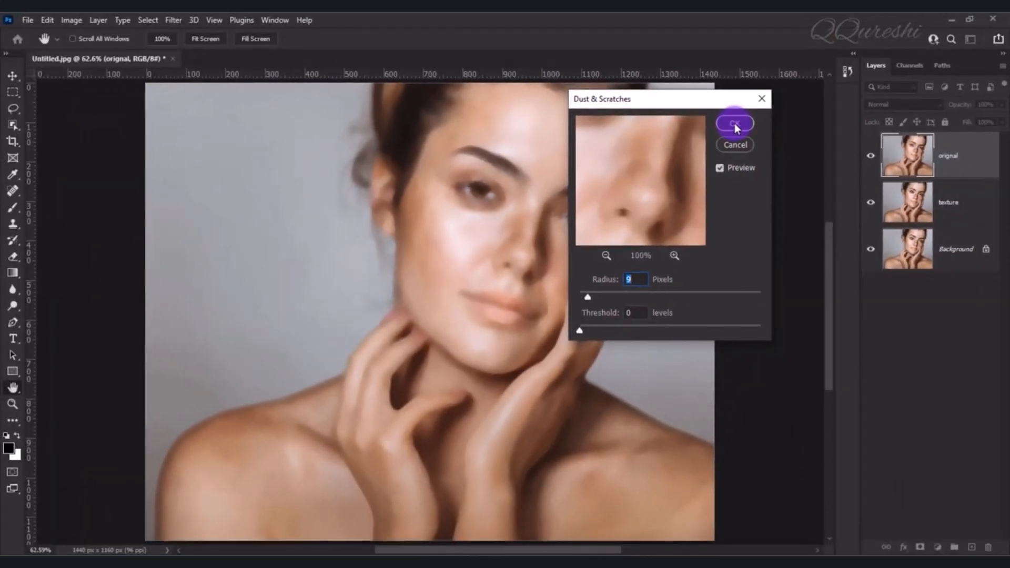
key("b")
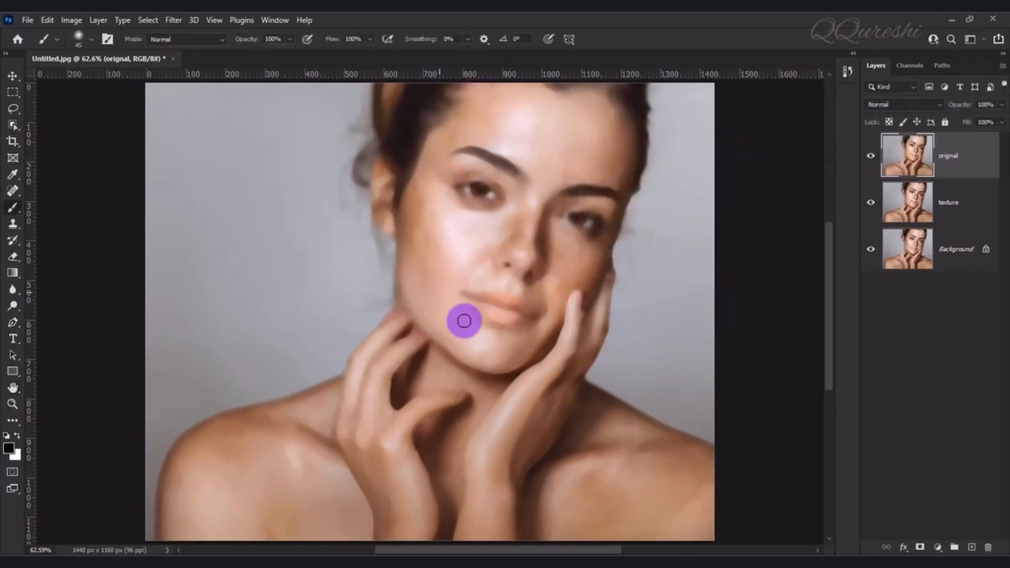
Hide the orignal layer and open Apply Image for the texture layer
left_click(871, 157)
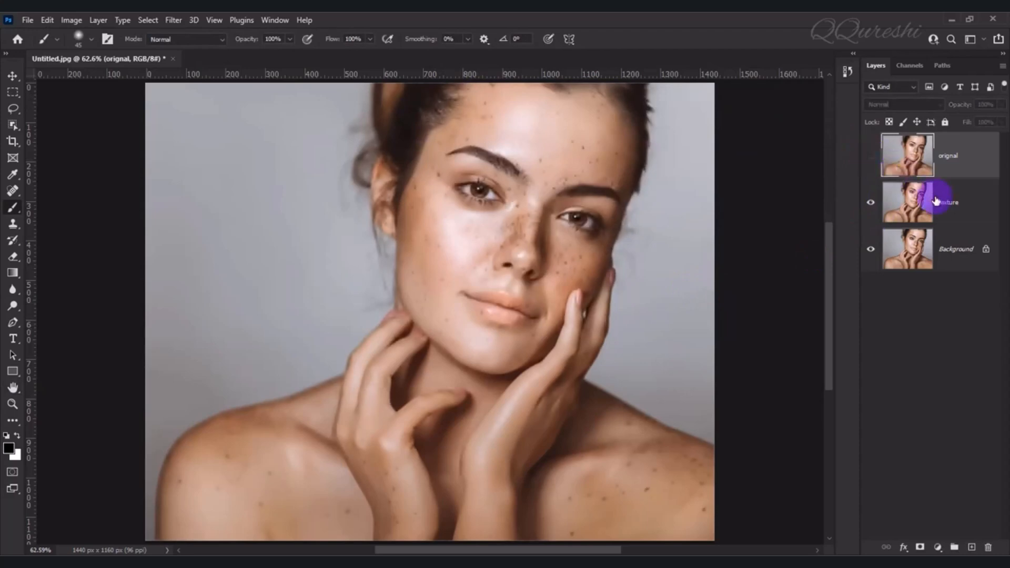
left_click(950, 205)
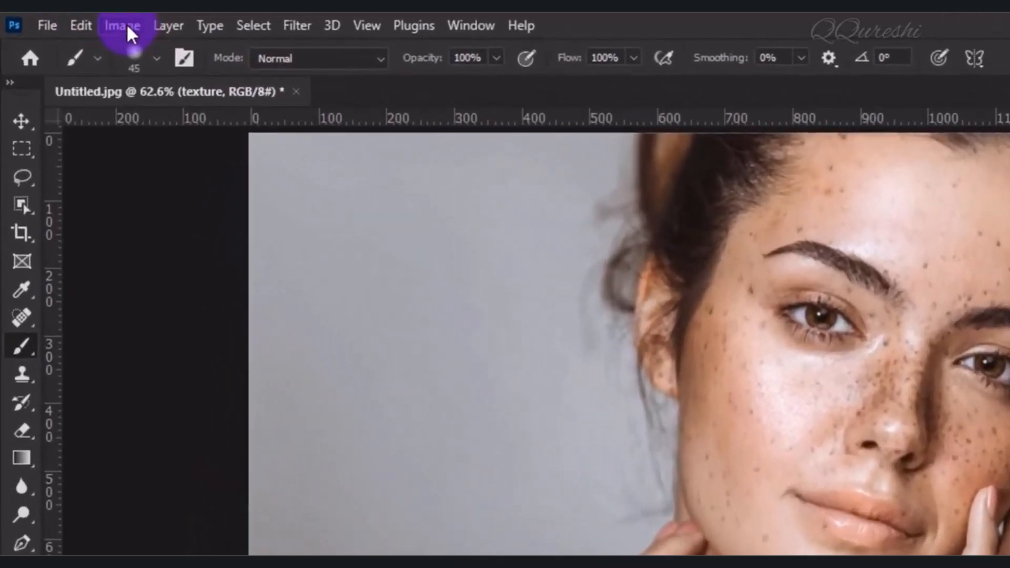
left_click(128, 33)
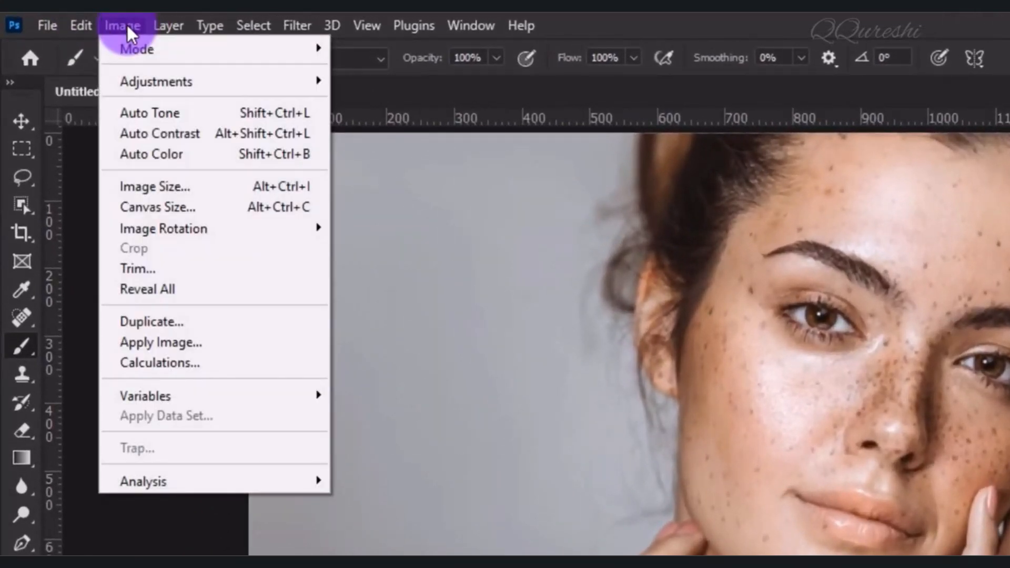
left_click(144, 342)
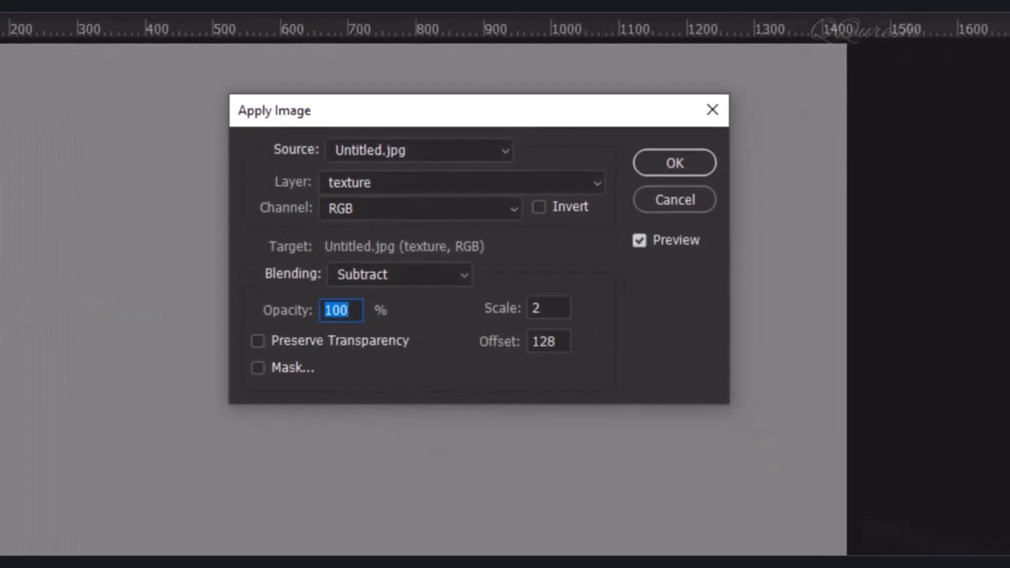
Apply the orignal layer to the texture layer with Subtract blending, 100% opacity, scale 2 and offset 128, and set the layer's blend mode to Pin Light
left_click(424, 184)
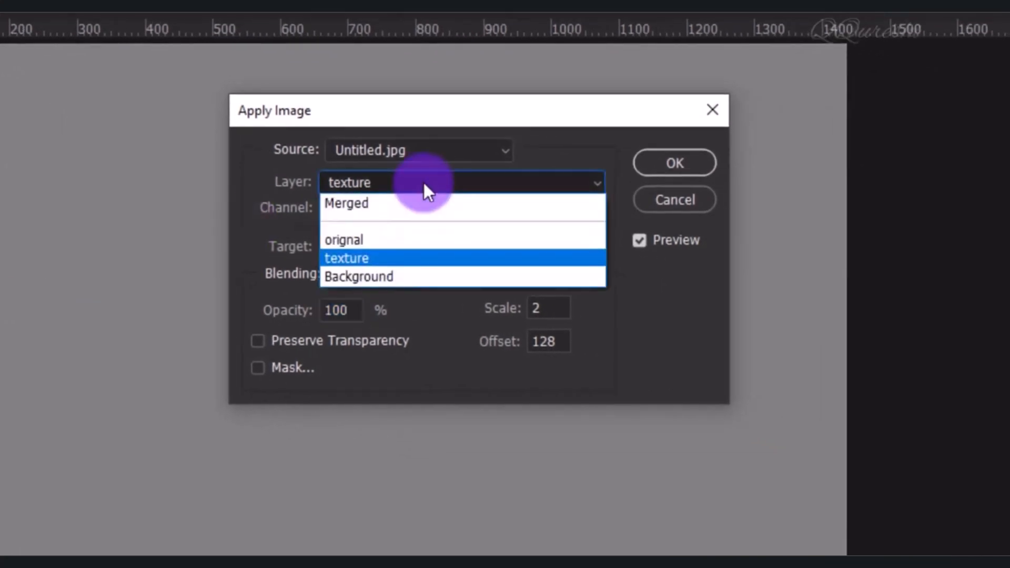
left_click(382, 239)
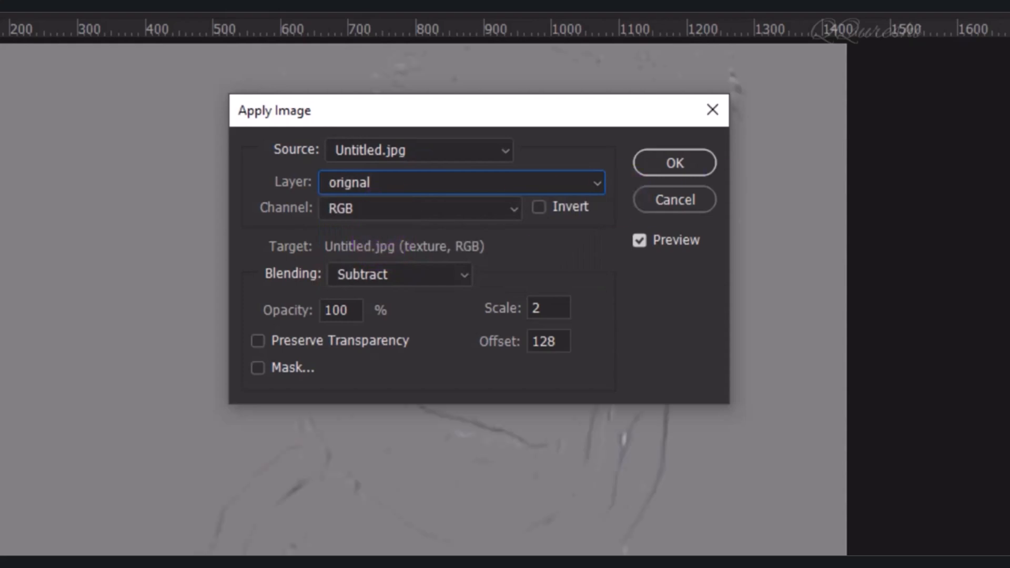
left_click(468, 273)
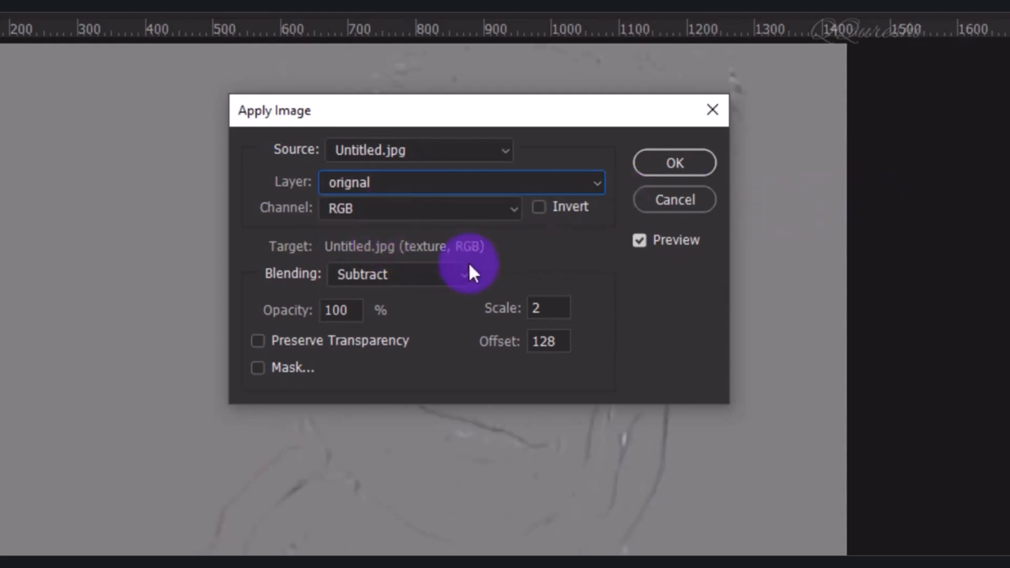
left_click(403, 273)
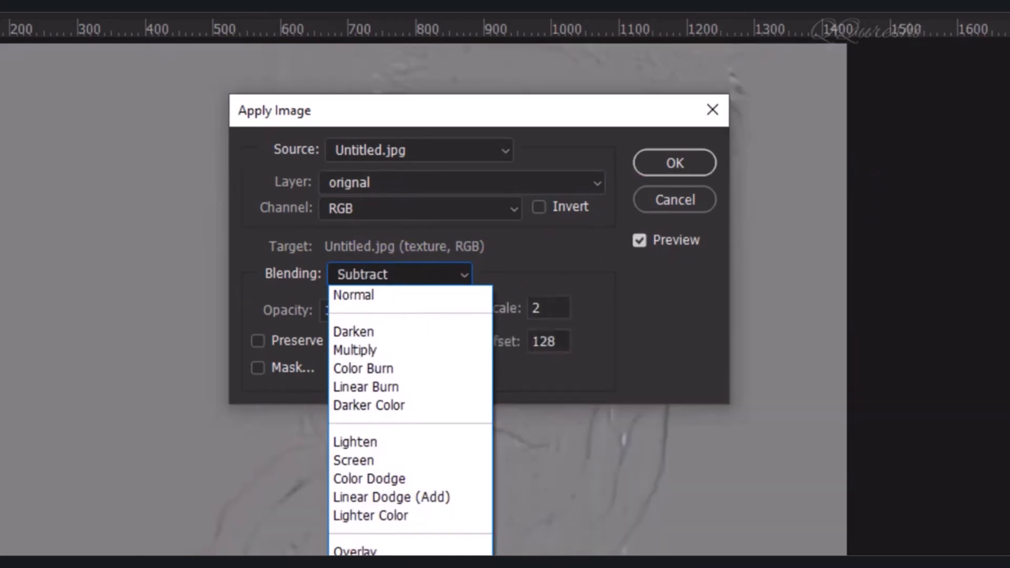
left_click(358, 567)
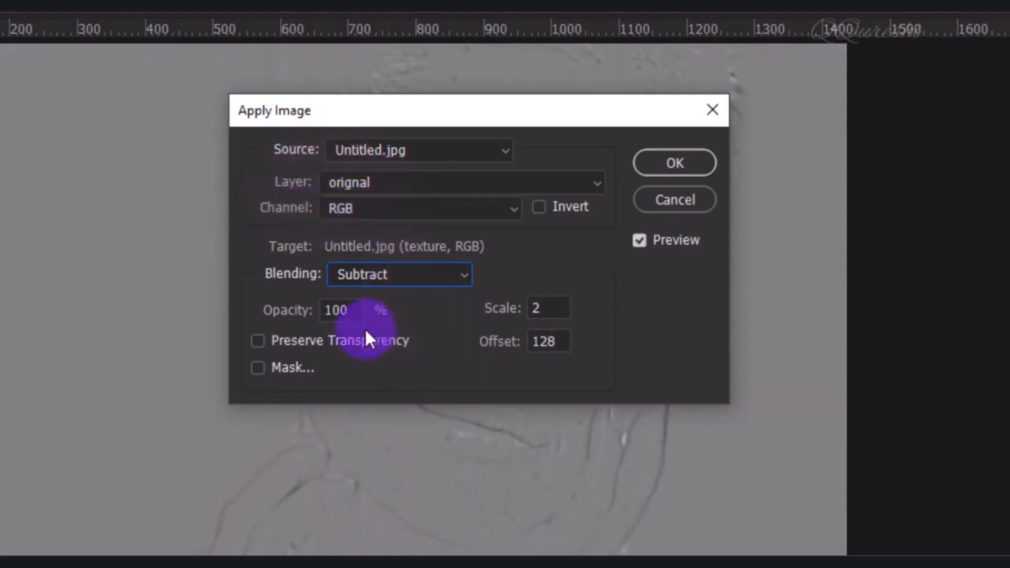
double_click(335, 311)
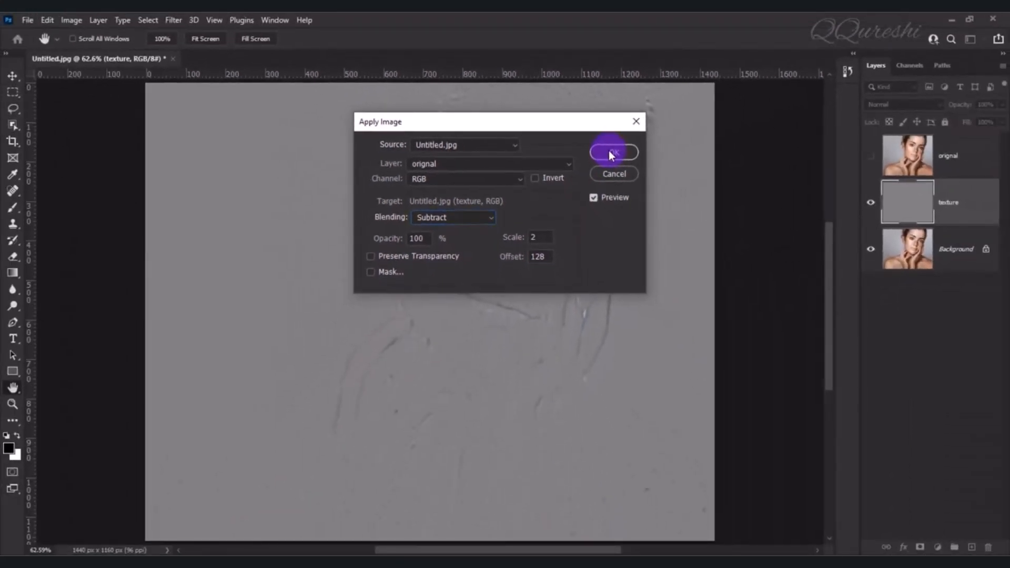
left_click(610, 153)
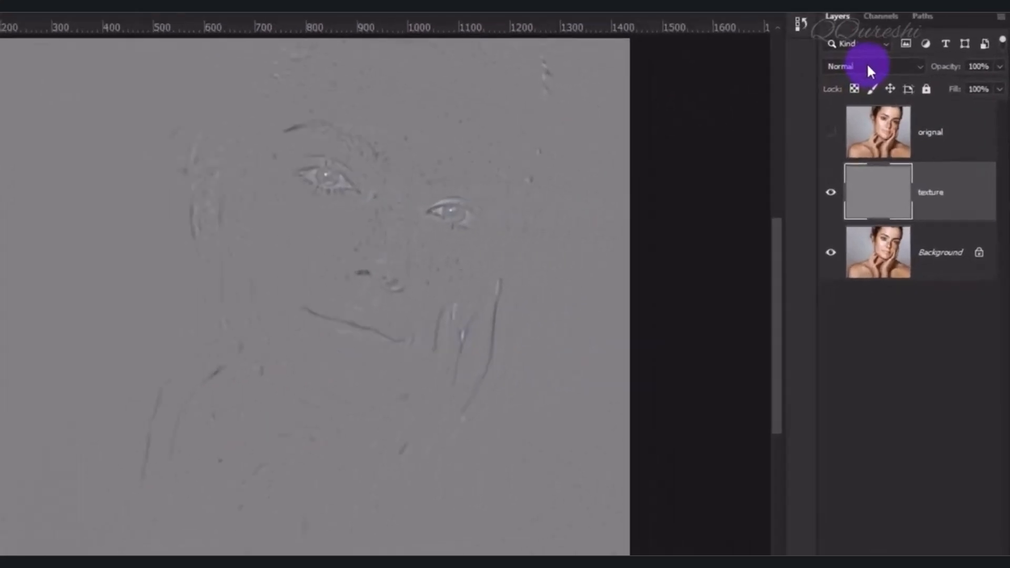
left_click(897, 104)
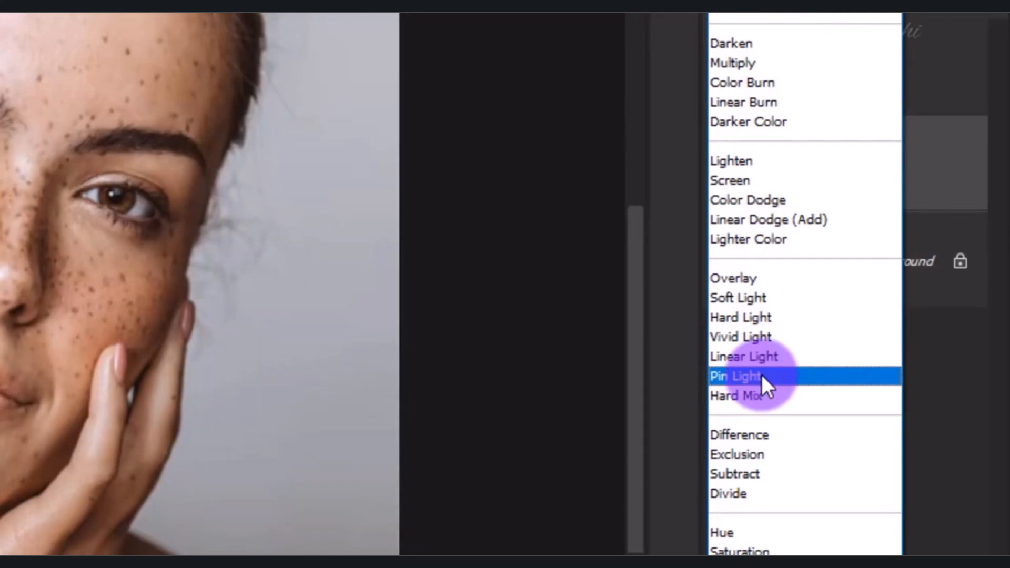
left_click(761, 375)
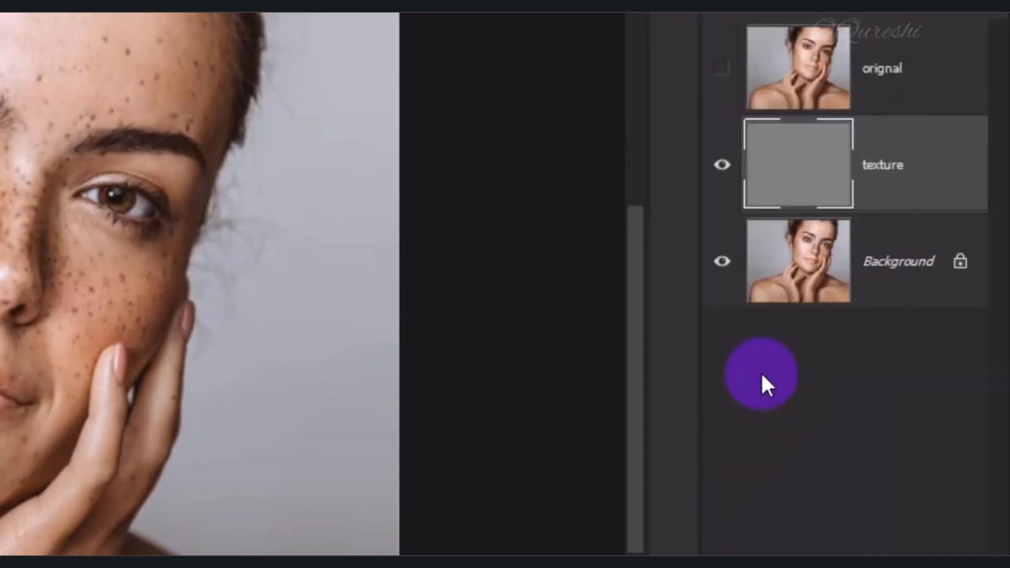
Make the orignal layer visible again and add a black layer mask that hides its smoothed content
left_click(892, 65)
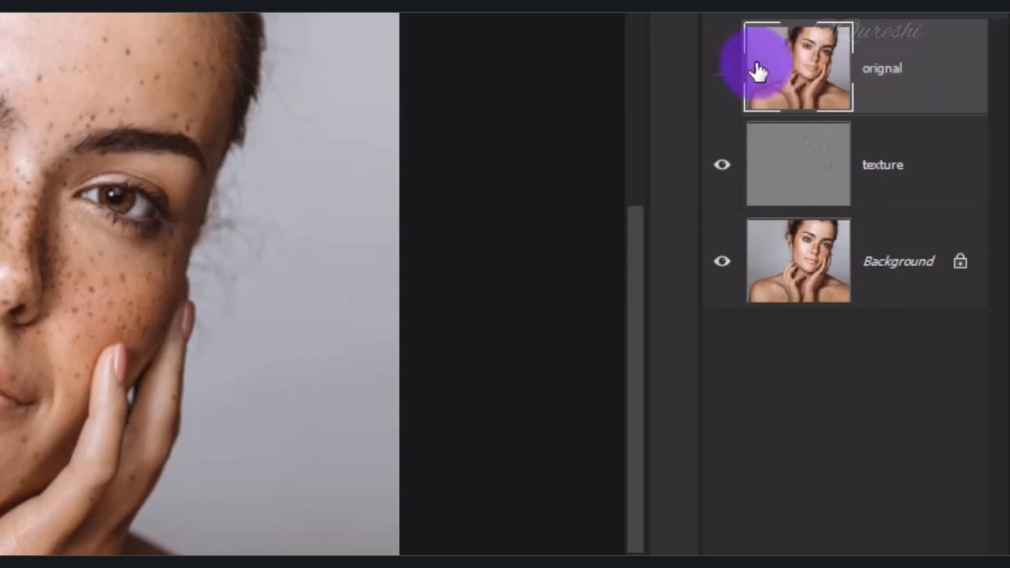
left_click(722, 69)
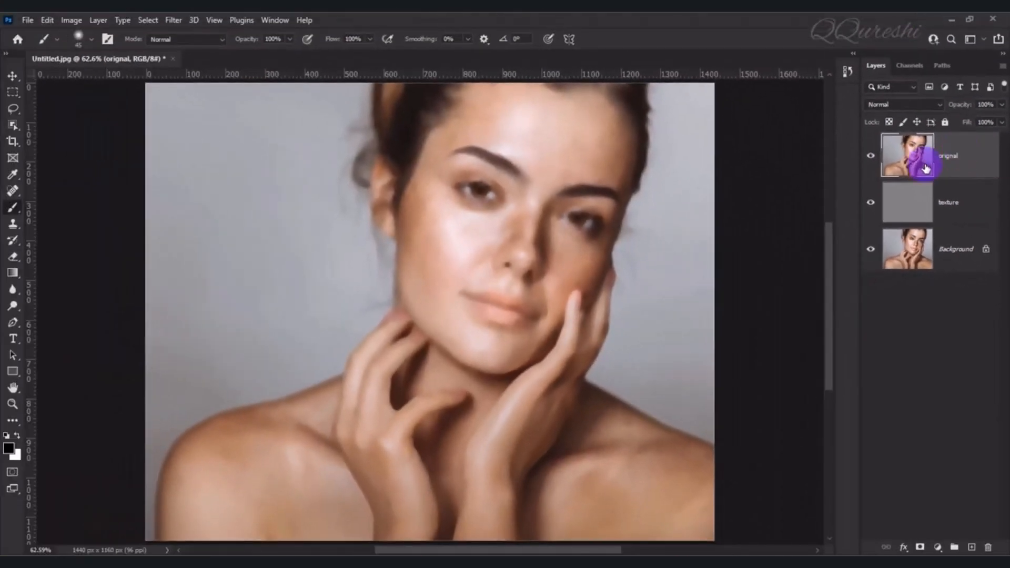
left_click(952, 155)
left_click(919, 547, "alt")
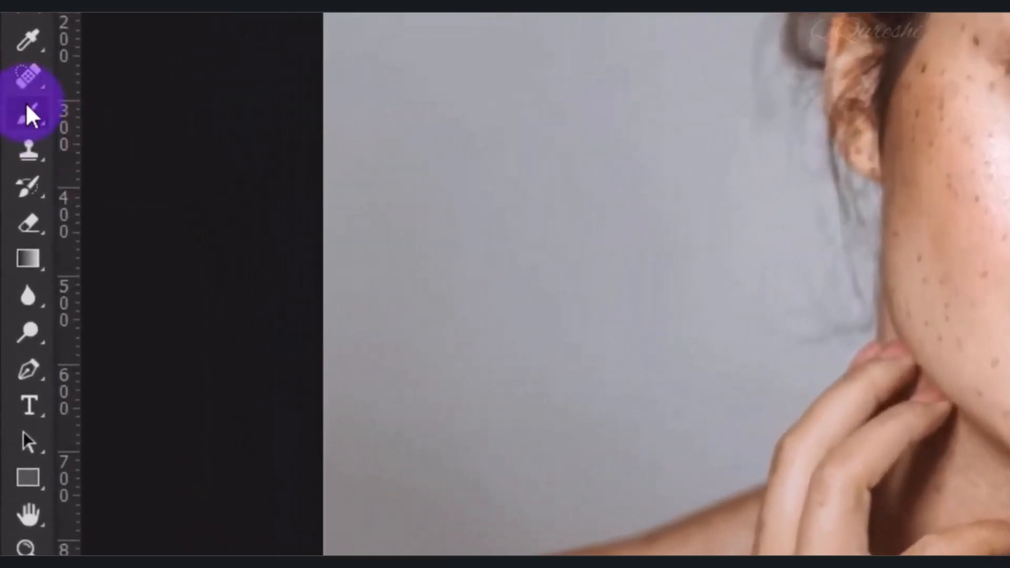
Set up the Brush tool with a 45 px tip, 0% hardness, 100% opacity, 100% flow and 0% smoothing
right_click(31, 121)
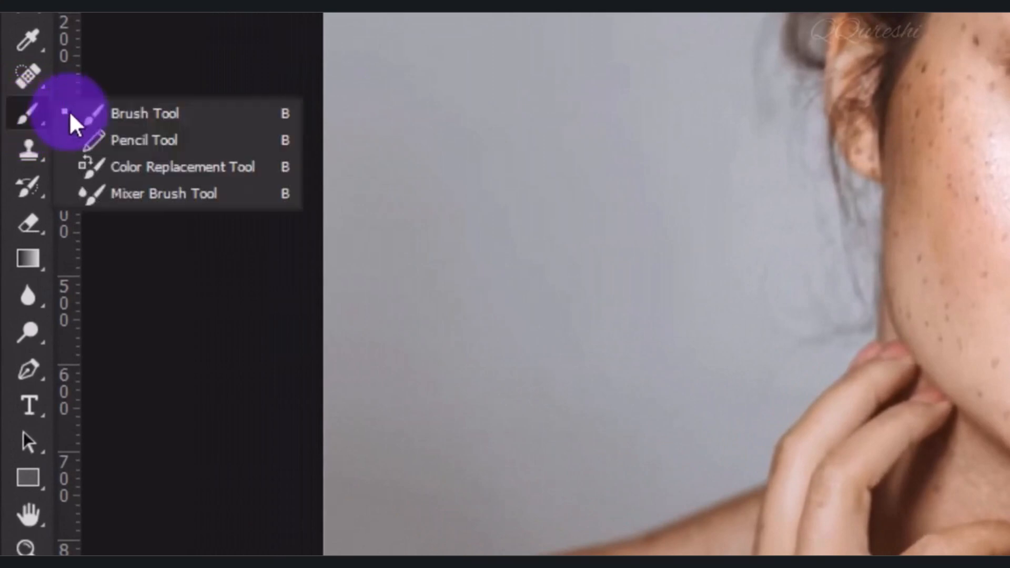
left_click(125, 120)
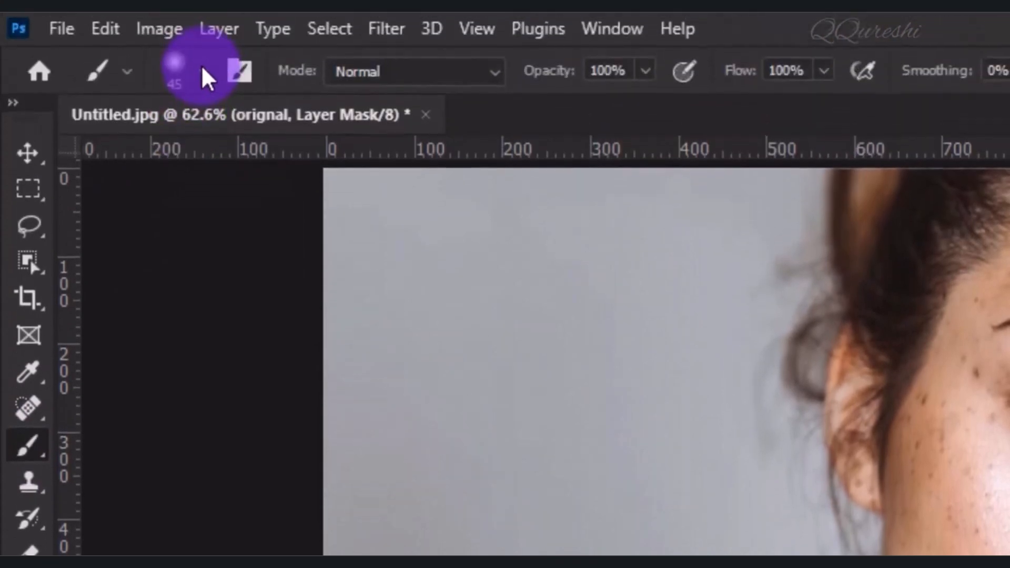
left_click(200, 74)
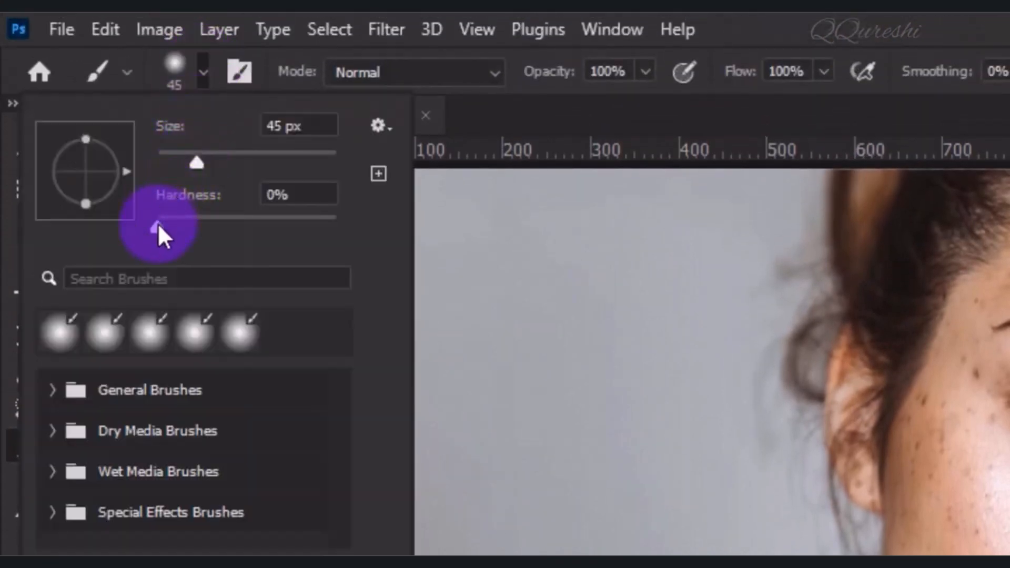
left_click(141, 223)
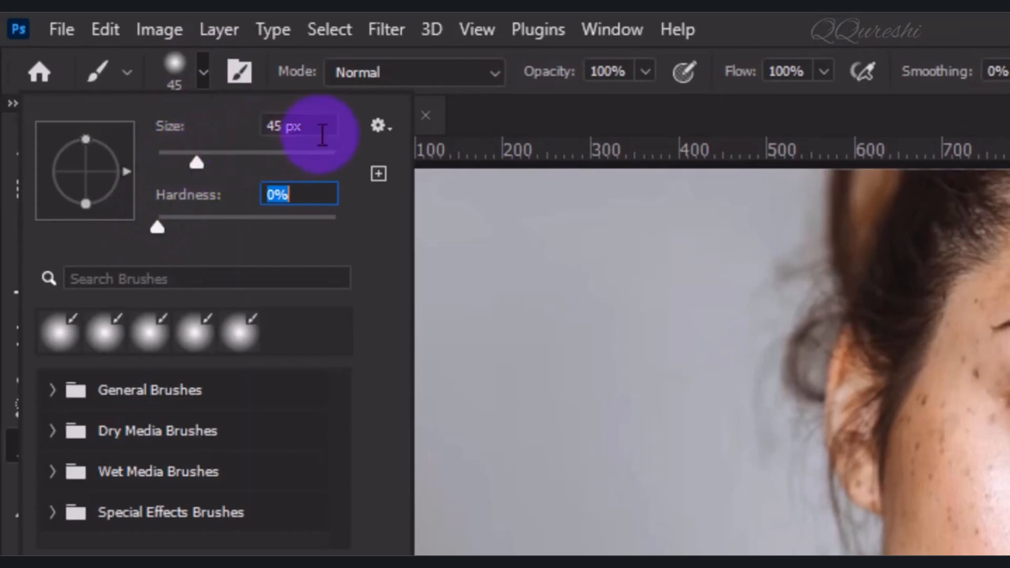
left_click(513, 124)
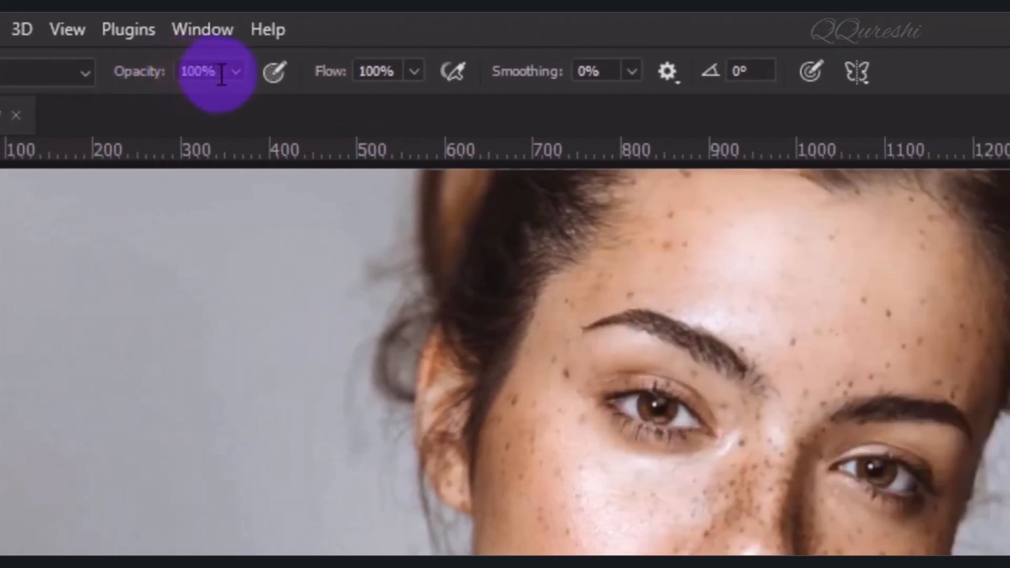
left_click(375, 70)
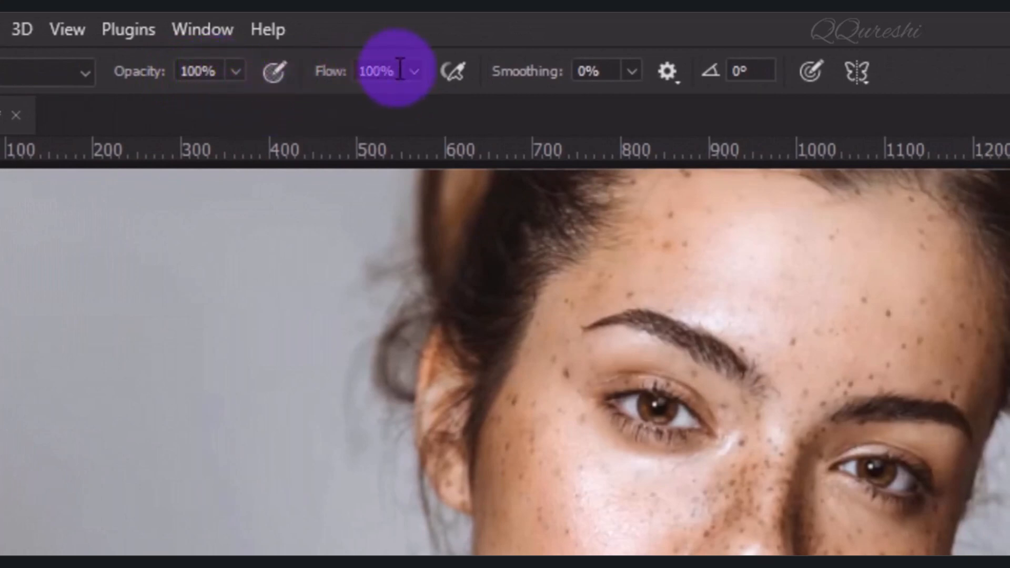
left_click(605, 73)
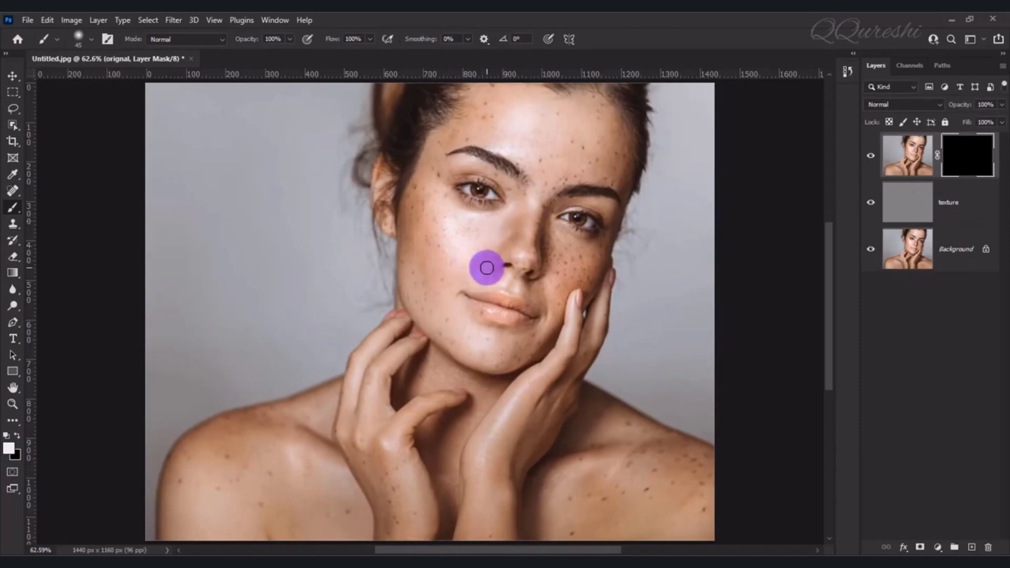
Paint white on the orignal layer's mask over the freckled skin of the face, neck, hands, arms and shoulders
mouse_move(459, 246)
left_mouse_down()
mouse_move(437, 209)
mouse_move(436, 171)
mouse_move(422, 207)
mouse_move(426, 177)
mouse_move(409, 203)
mouse_move(410, 267)
mouse_move(417, 206)
mouse_move(435, 274)
mouse_move(425, 221)
mouse_move(442, 274)
mouse_move(442, 239)
mouse_move(444, 275)
mouse_move(428, 258)
mouse_move(419, 298)
mouse_move(415, 274)
mouse_move(421, 309)
mouse_move(449, 340)
mouse_move(436, 303)
mouse_move(472, 357)
mouse_move(453, 333)
mouse_move(487, 360)
mouse_move(521, 356)
mouse_move(537, 336)
mouse_move(493, 338)
mouse_move(461, 315)
mouse_move(507, 332)
mouse_move(599, 298)
mouse_move(554, 247)
mouse_move(524, 242)
mouse_move(545, 154)
mouse_move(522, 164)
mouse_move(475, 137)
mouse_move(431, 147)
mouse_move(493, 97)
mouse_move(484, 121)
mouse_move(494, 85)
mouse_move(485, 111)
mouse_move(554, 113)
mouse_move(578, 159)
mouse_move(583, 142)
mouse_move(561, 150)
left_mouse_up()
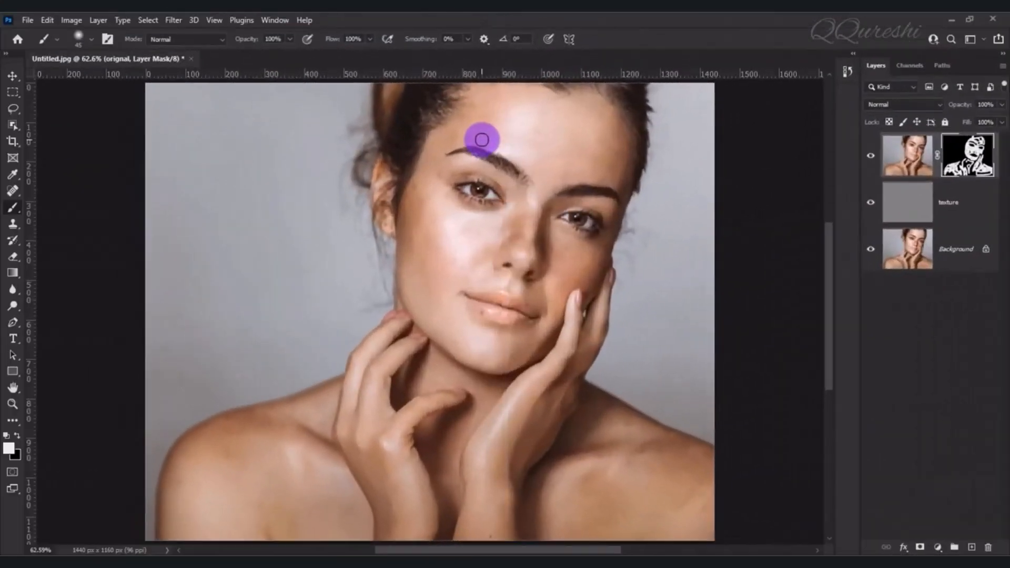
mouse_move(478, 140)
left_mouse_down()
mouse_move(543, 159)
mouse_move(487, 109)
mouse_move(524, 102)
mouse_move(512, 94)
mouse_move(536, 110)
mouse_move(654, 132)
mouse_move(584, 109)
mouse_move(615, 166)
mouse_move(613, 156)
mouse_move(553, 181)
mouse_move(560, 160)
mouse_move(561, 187)
mouse_move(496, 206)
mouse_move(454, 247)
mouse_move(472, 244)
mouse_move(409, 246)
mouse_move(427, 180)
mouse_move(419, 293)
mouse_move(427, 274)
mouse_move(434, 316)
mouse_move(469, 356)
mouse_move(454, 386)
mouse_move(604, 475)
mouse_move(641, 472)
mouse_move(626, 421)
mouse_move(649, 432)
mouse_move(625, 429)
mouse_move(620, 416)
mouse_move(662, 444)
mouse_move(348, 500)
mouse_move(194, 504)
mouse_move(253, 456)
mouse_move(223, 451)
mouse_move(175, 477)
mouse_move(174, 500)
mouse_move(187, 459)
mouse_move(181, 492)
mouse_move(176, 456)
mouse_move(184, 508)
left_mouse_up()
Compare the retouched portrait with the untouched Background by hiding and restoring the other layers
left_click(871, 251)
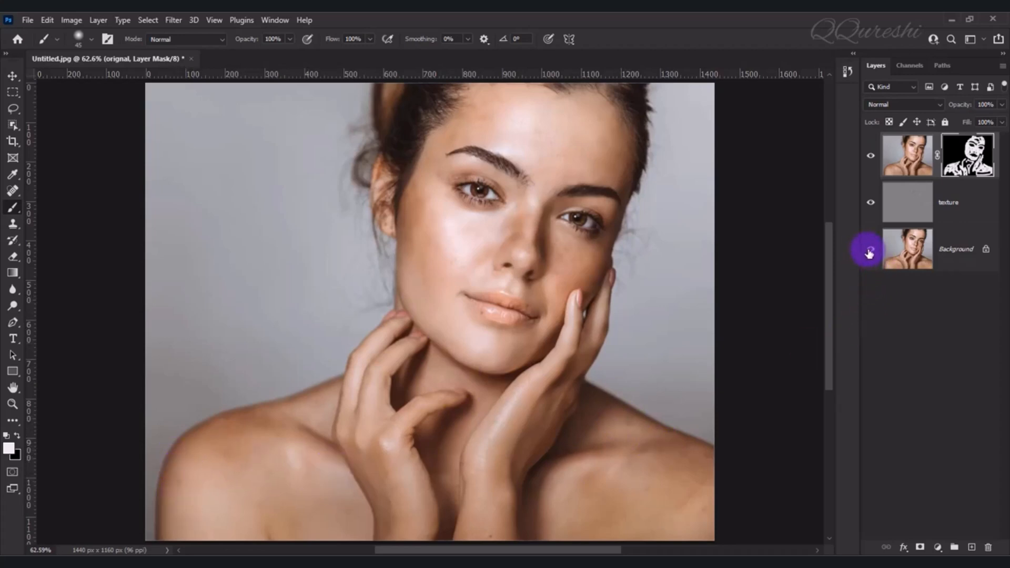
left_click(870, 251, "alt")
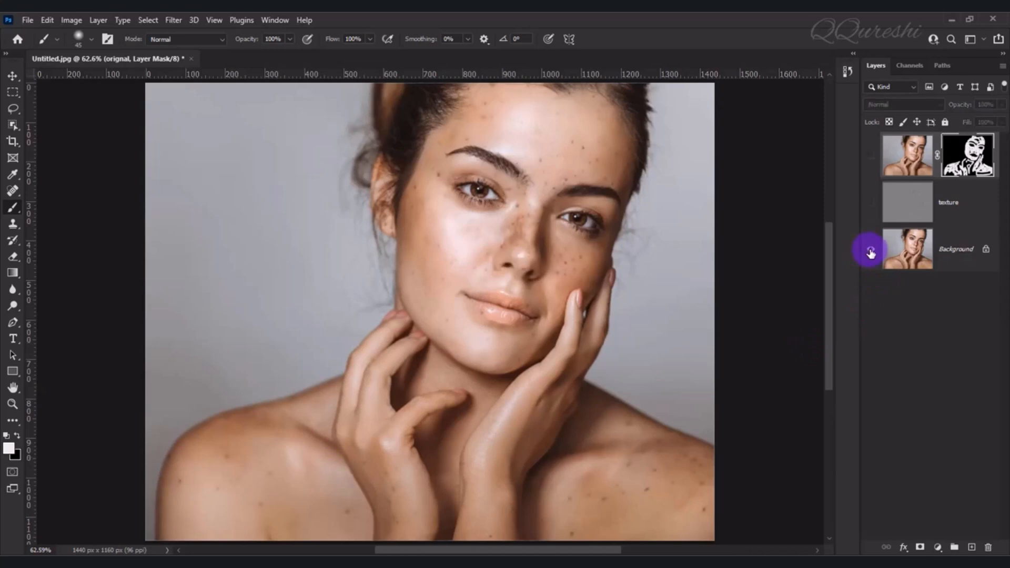
left_click(870, 251, "alt")
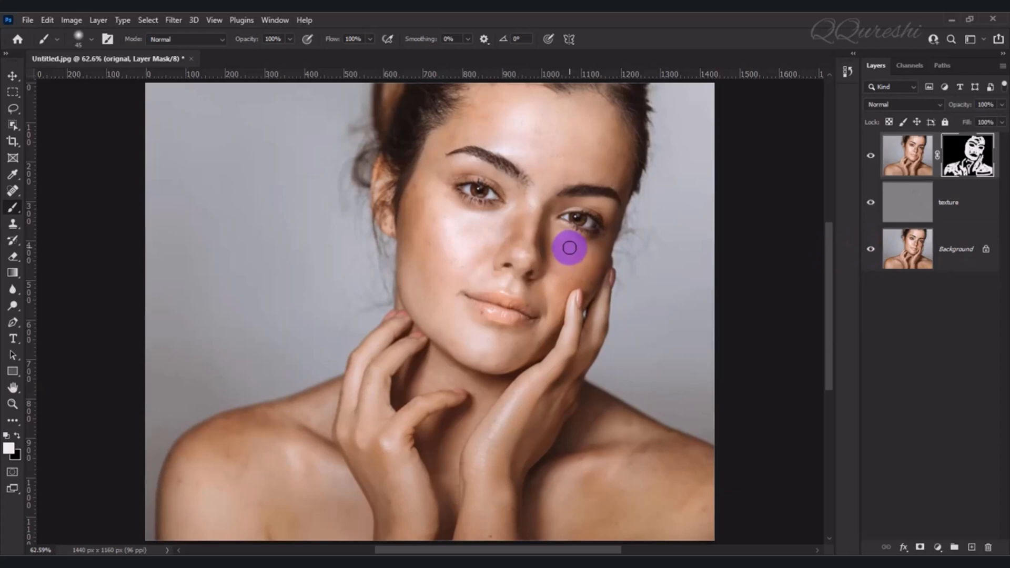
Apply a Gaussian Blur with a 3.0-pixel radius to the image content of the orignal layer, not its mask
left_click(906, 155)
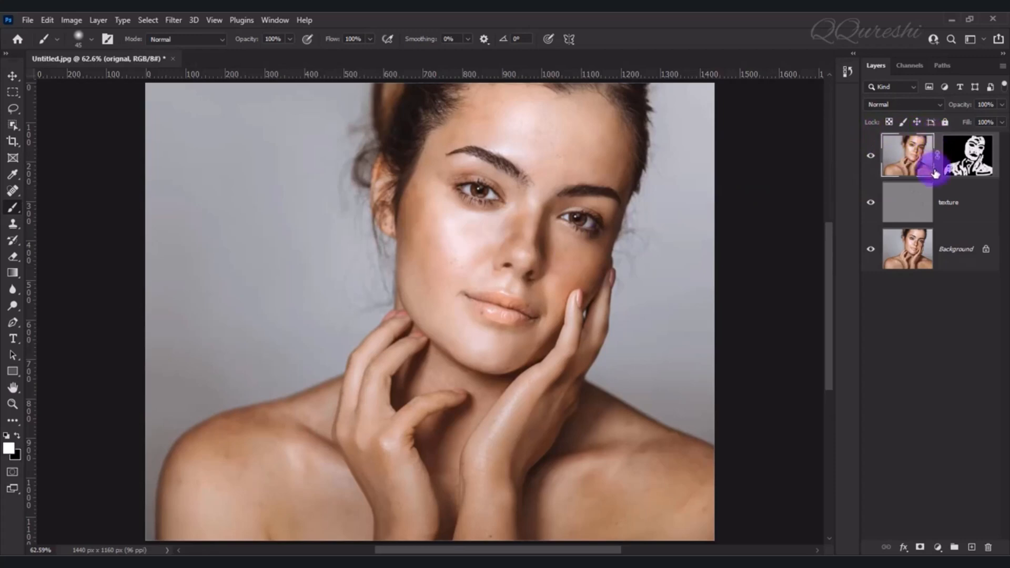
left_click(969, 154)
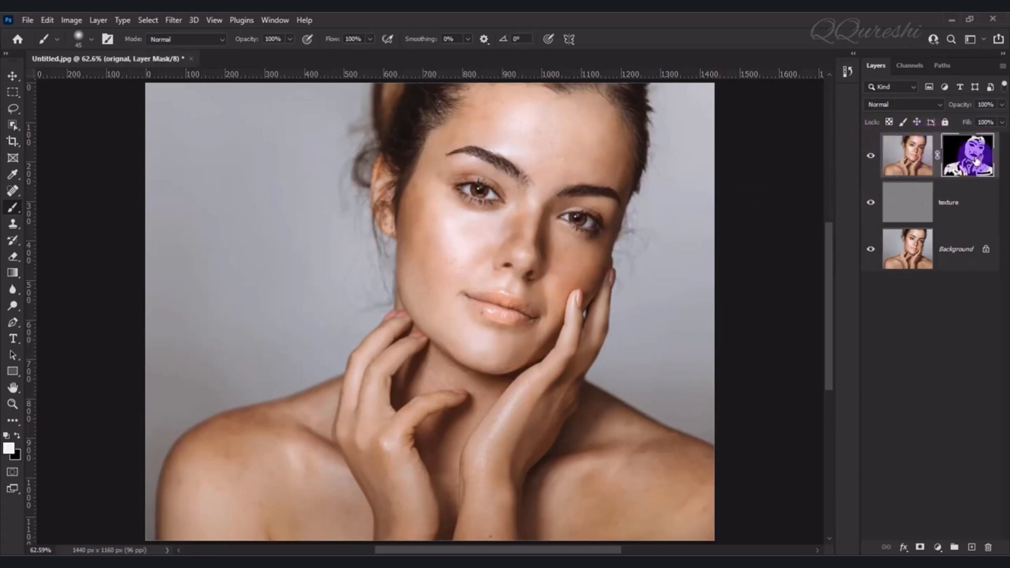
left_click(905, 160)
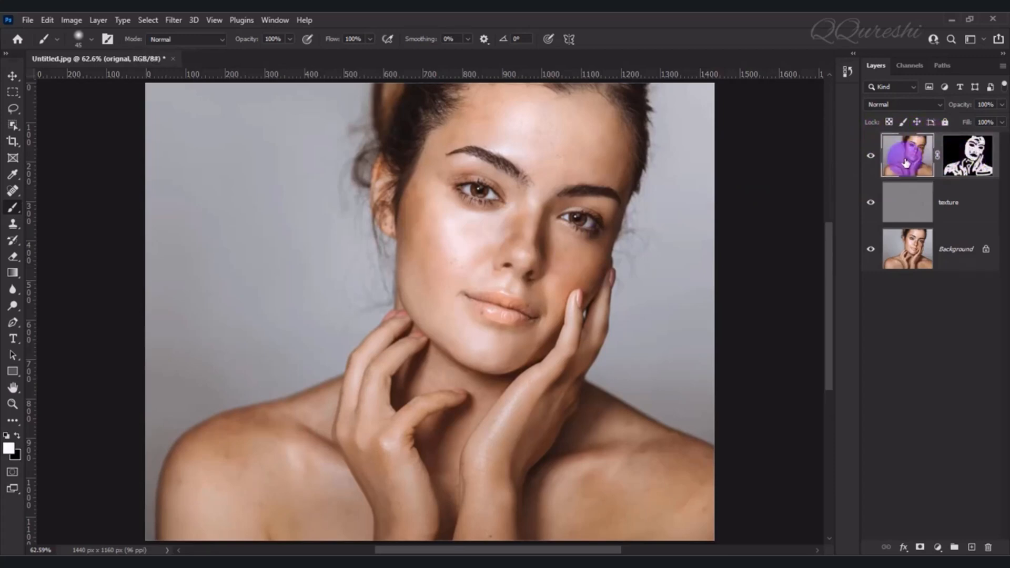
left_click(176, 20)
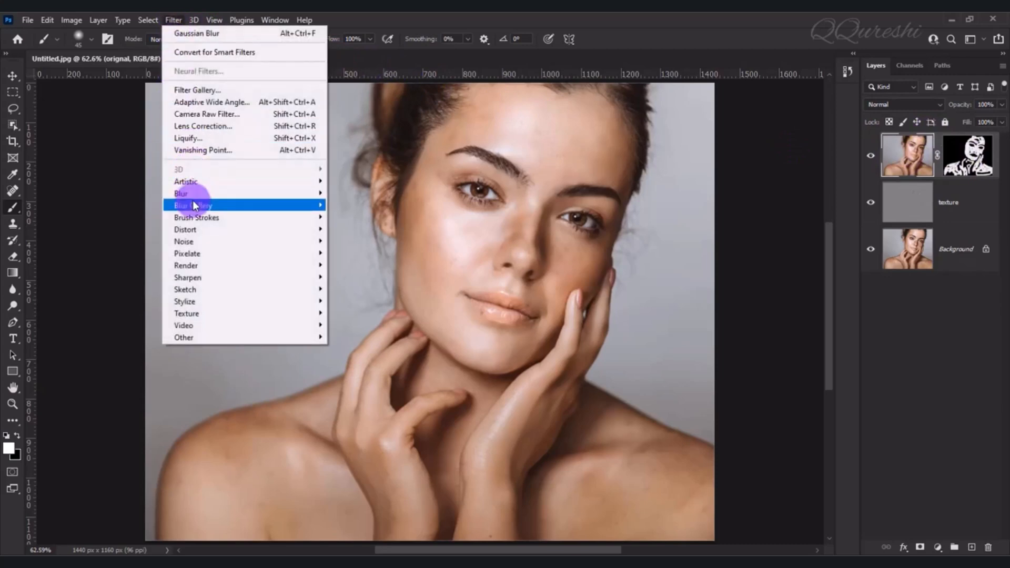
mouse_move(243, 193)
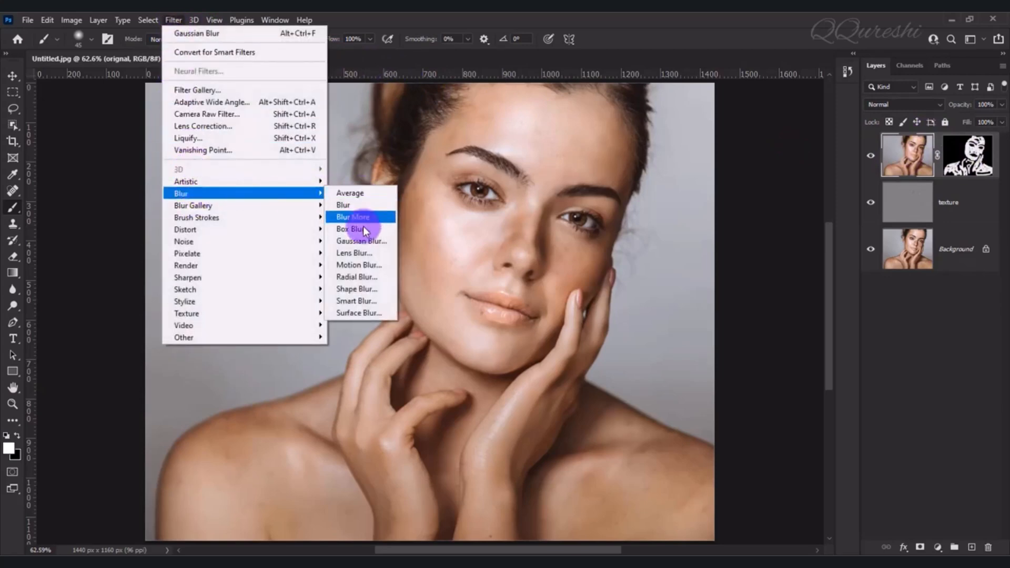
left_click(361, 241)
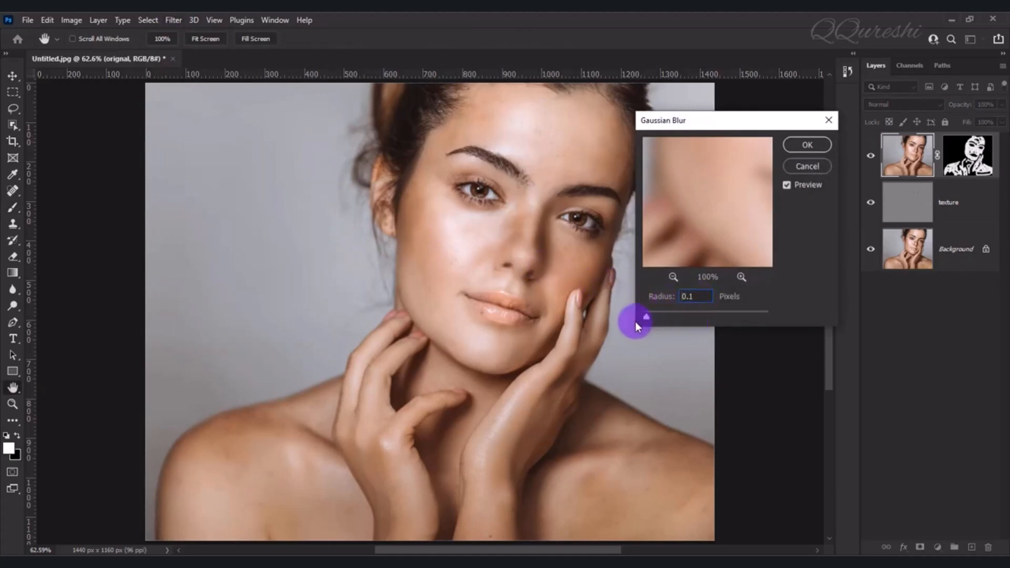
double_click(704, 295)
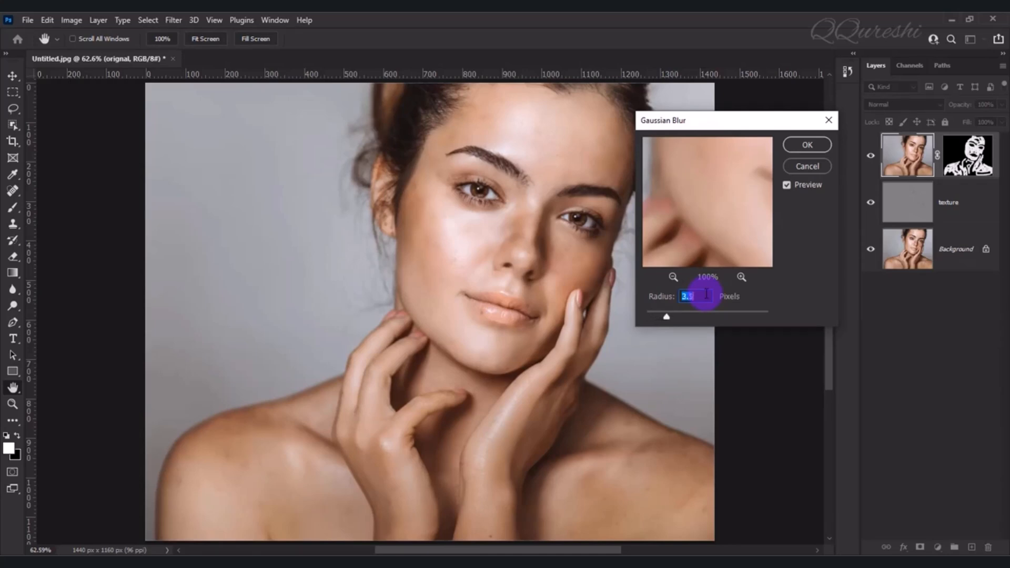
left_click(807, 146)
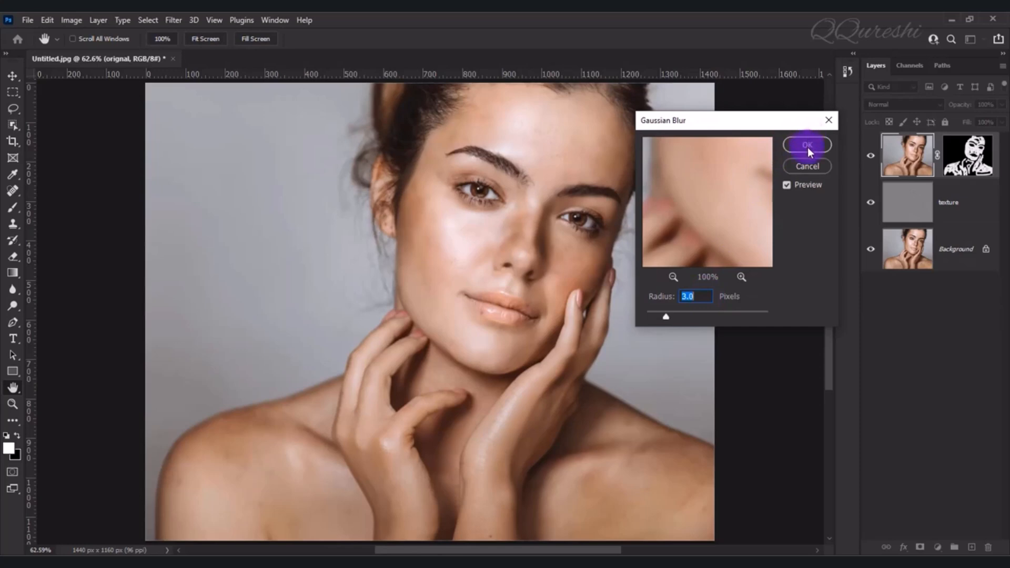
key("b")
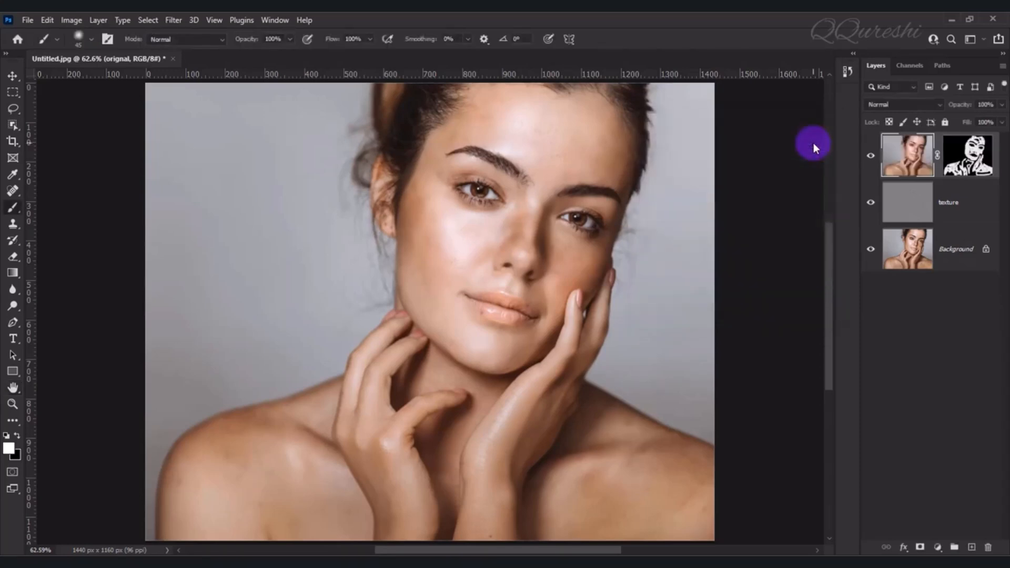
Inspect the face's retouched skin at 100% magnification against the untouched Background by hiding and restoring the layers above it
key("ctrl+1")
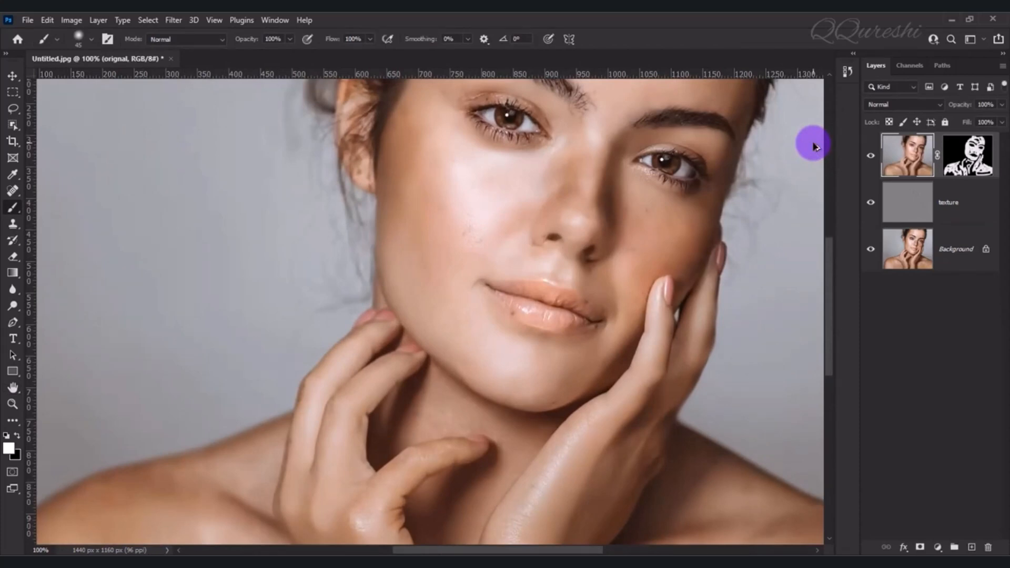
mouse_move(716, 175)
left_mouse_down()
mouse_move(632, 226)
mouse_move(559, 299)
mouse_move(581, 315)
left_mouse_up()
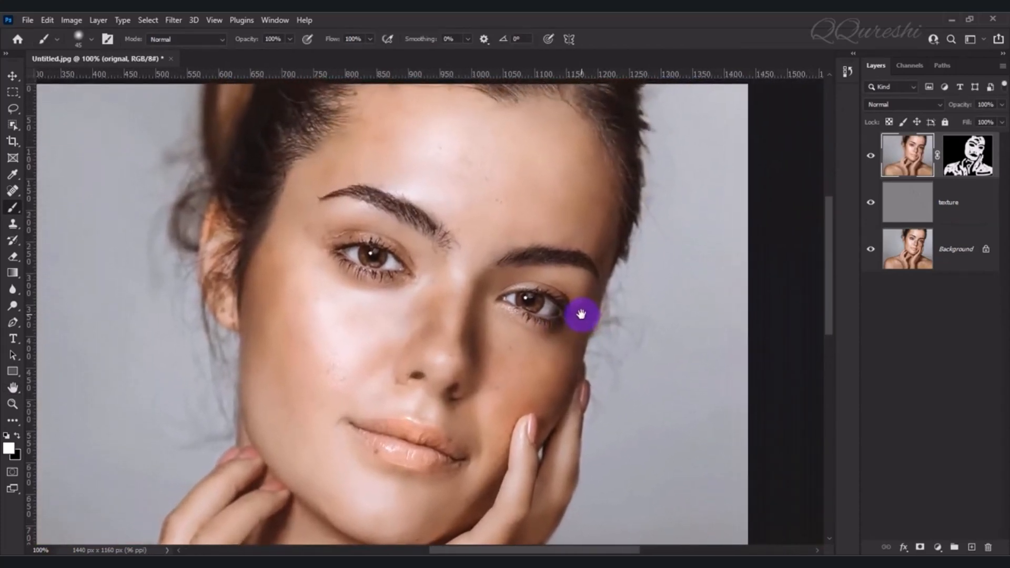
left_click(870, 251, "alt")
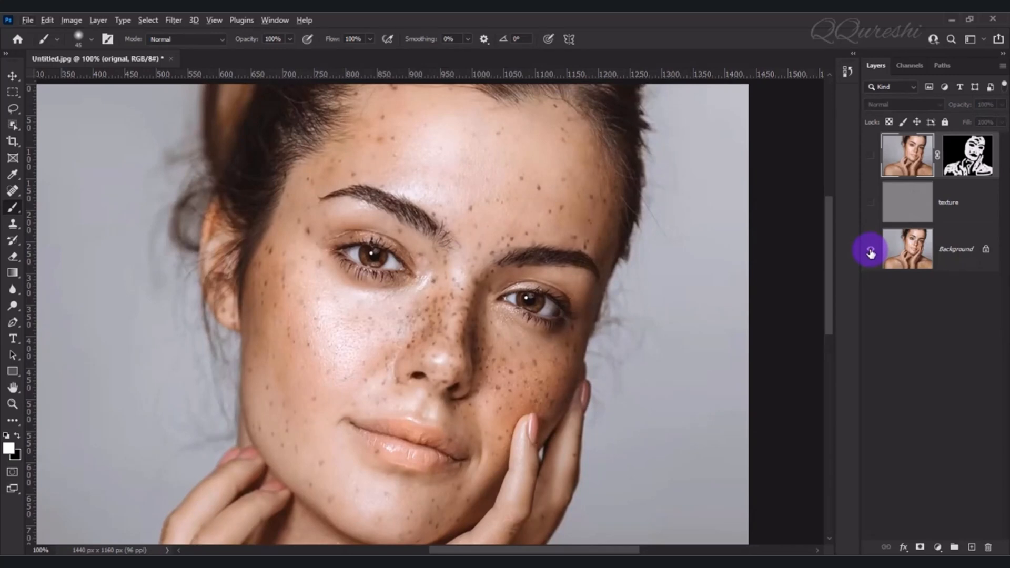
left_click(871, 251, "alt")
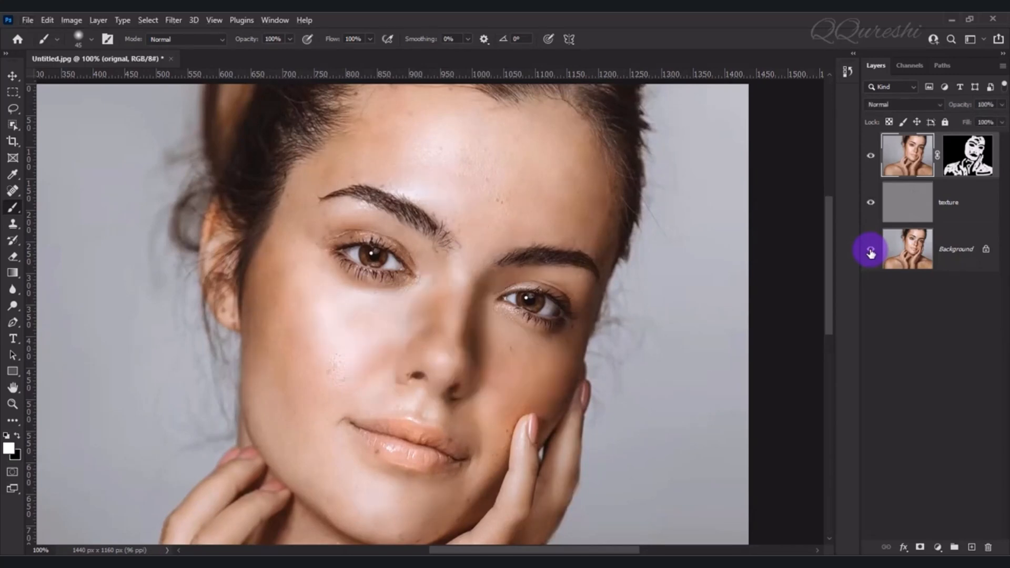
key("ctrl+0")
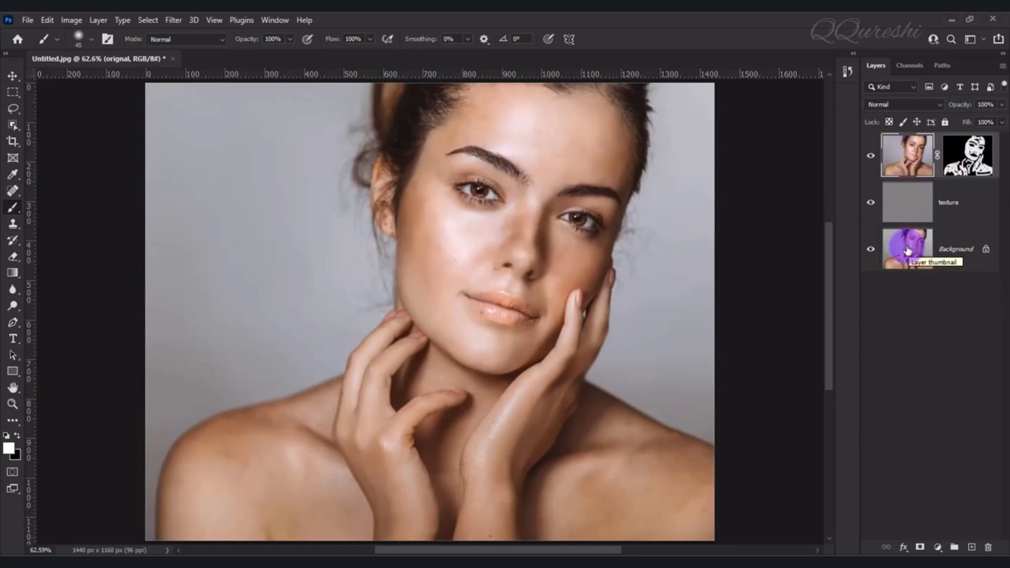
Stamp all visible layers into a new merged layer and add a Levels adjustment layer above it
key("ctrl+alt+shift+e")
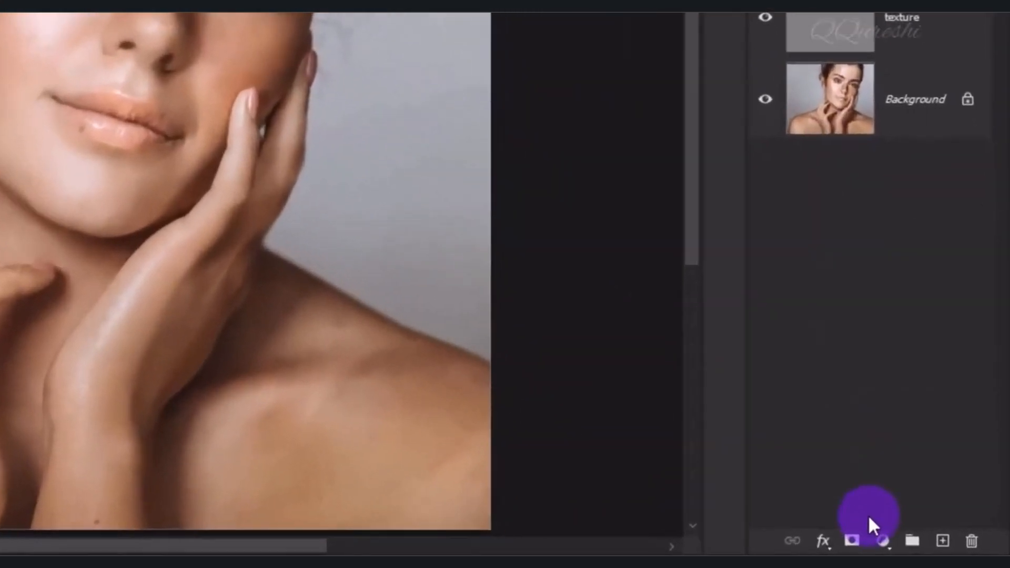
left_click(882, 540)
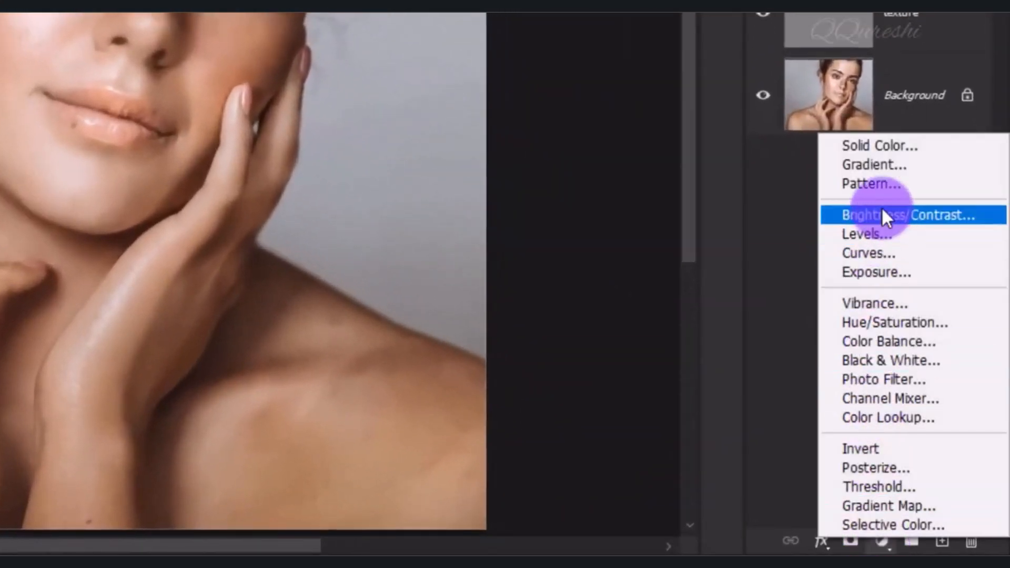
left_click(883, 234)
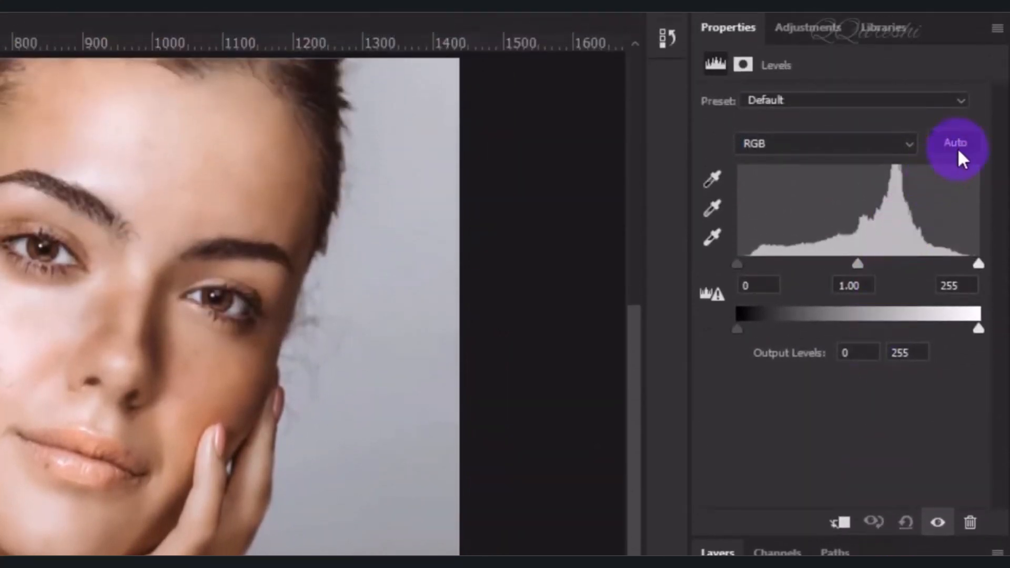
Auto-correct the Levels adjustment using the Enhance Brightness and Contrast algorithm in the Auto Color Correction Options
key("alt")
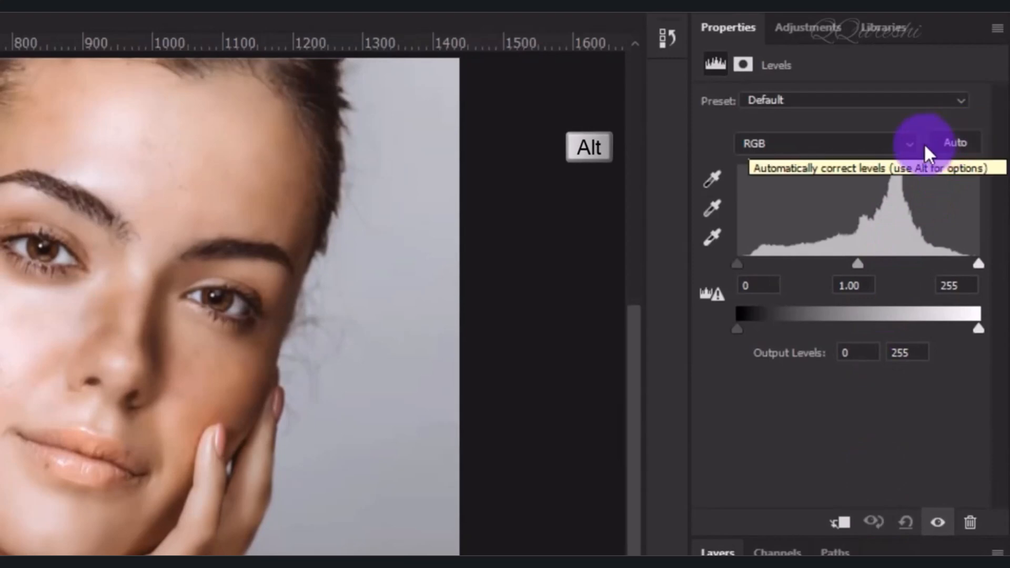
left_click(953, 140, "alt")
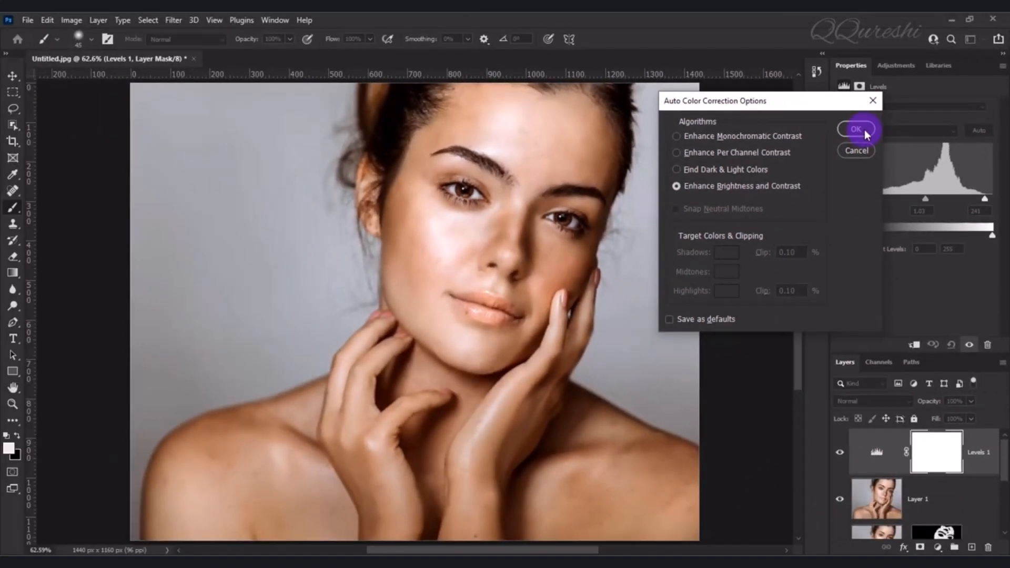
left_click(737, 140)
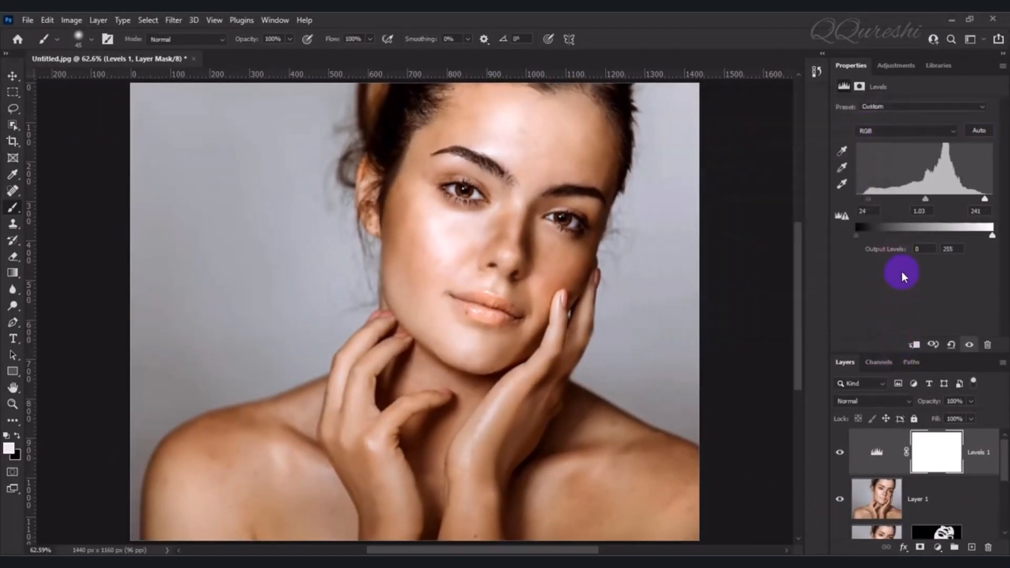
Compare the Levels-corrected portrait with the original freckled photo by showing only the Background and restoring all other layers
key("ctrl+minus")
key("ctrl+plus")
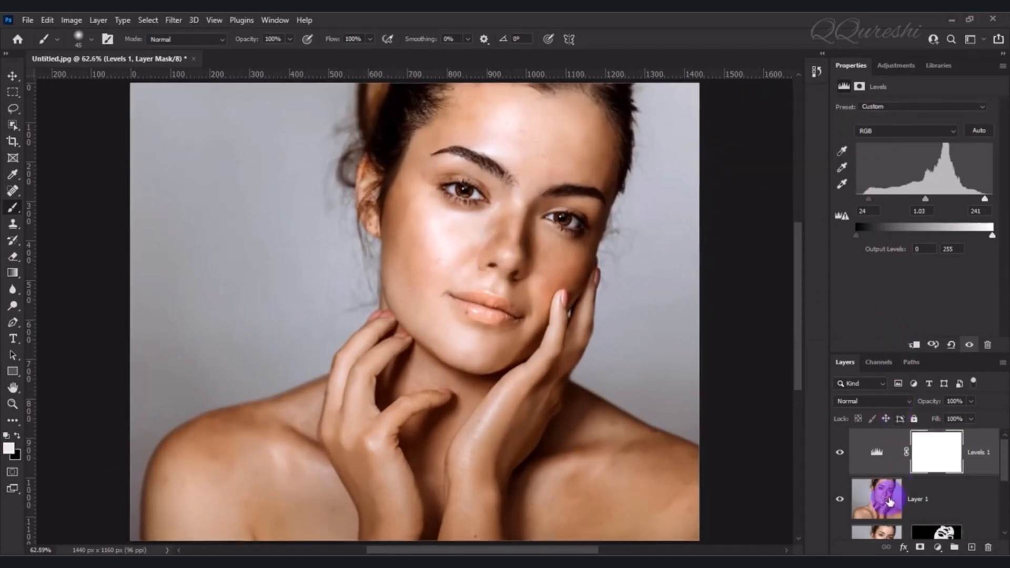
scroll(890, 502, "down", 2)
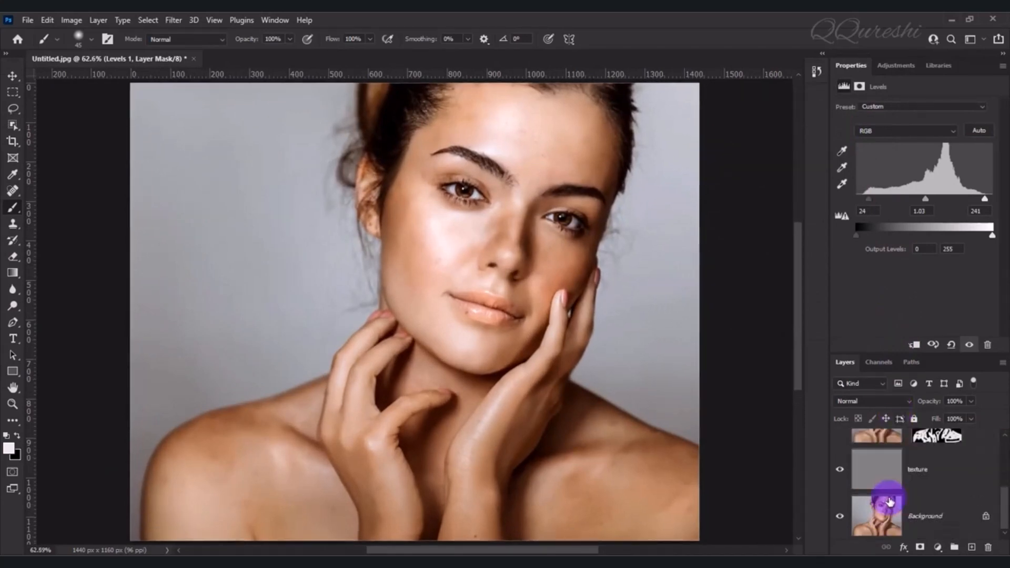
left_click(841, 519, "alt")
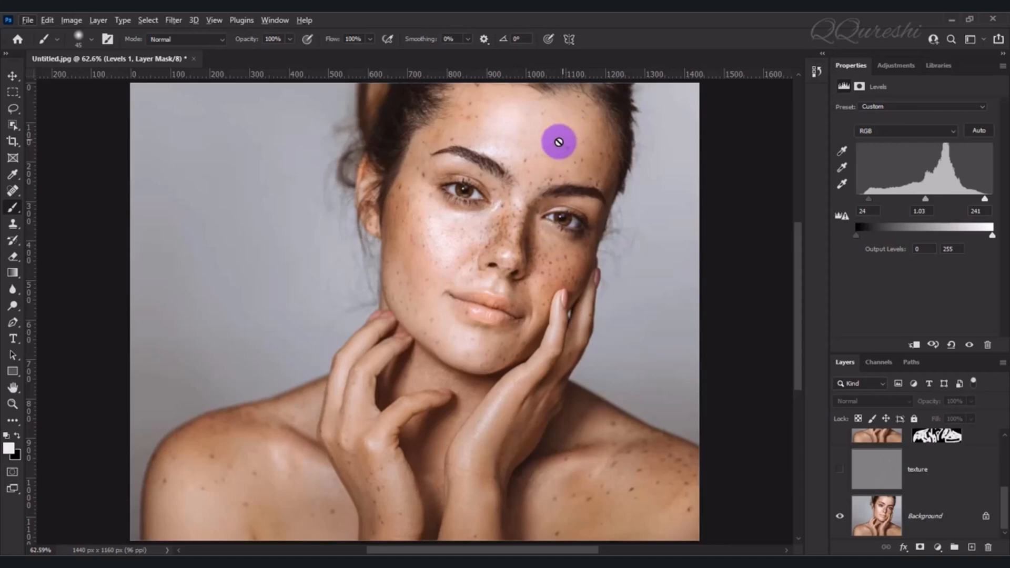
left_click(840, 521, "alt")
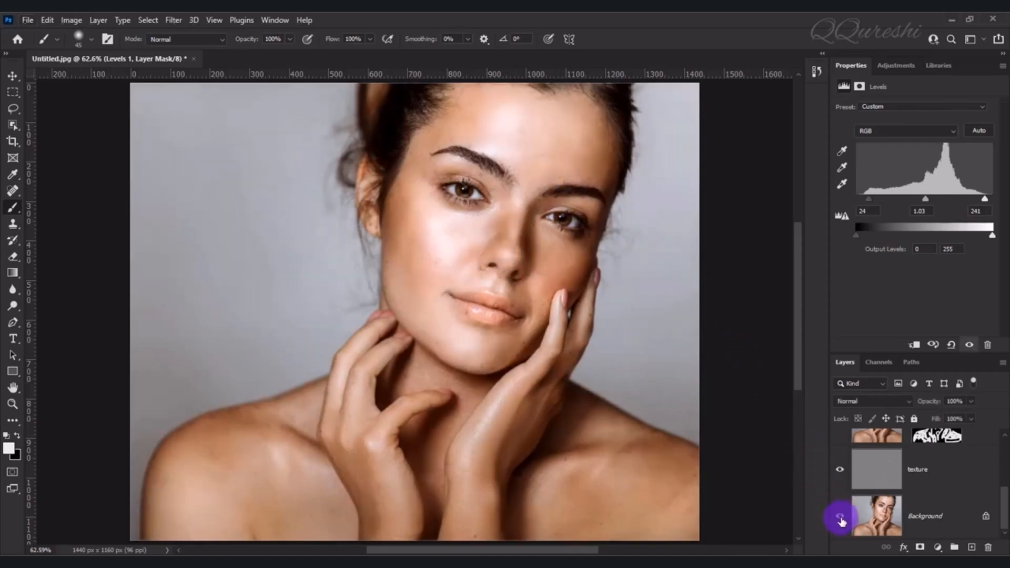